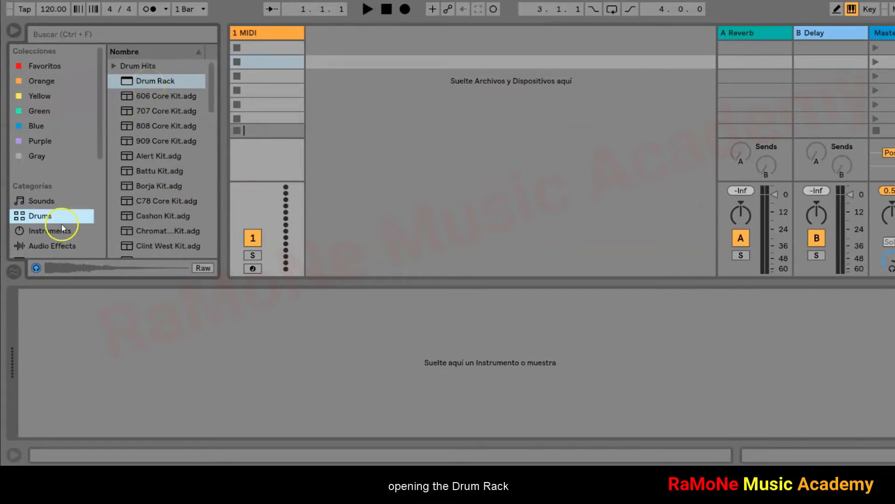
# Load an empty Drum Rack from the drum devices onto the MIDI track and look through its pad notes
pyautogui.click(140, 81)
pyautogui.doubleClick(140, 81)
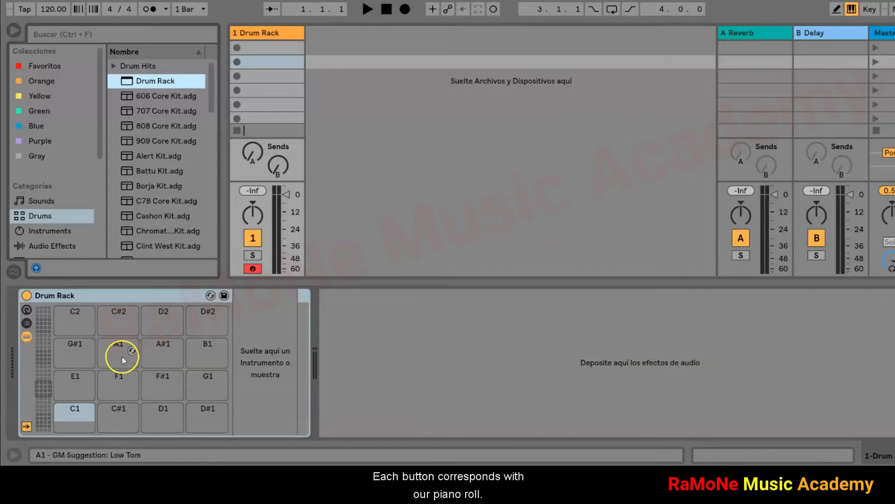
pyautogui.scroll(-5, 112, 368)
pyautogui.scroll(20, 103, 371)
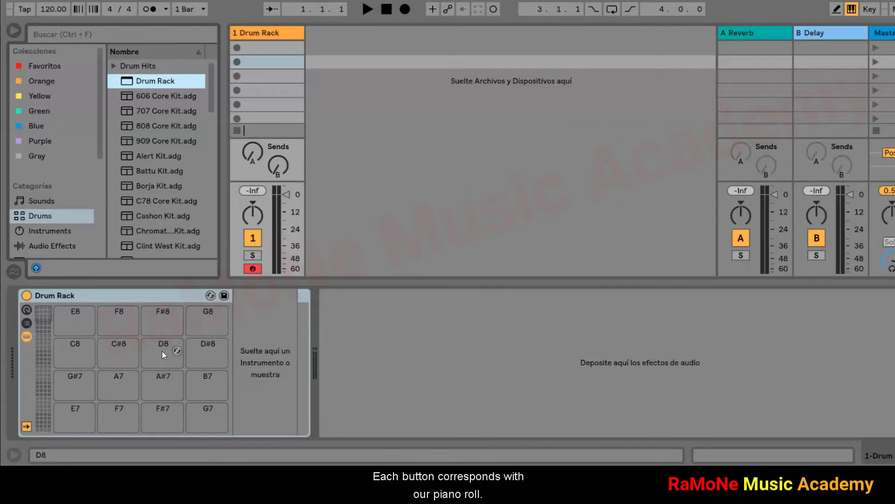
# Create an empty MIDI clip in the Drum Rack track's first slot and show its lowest piano roll notes
pyautogui.click(267, 35)
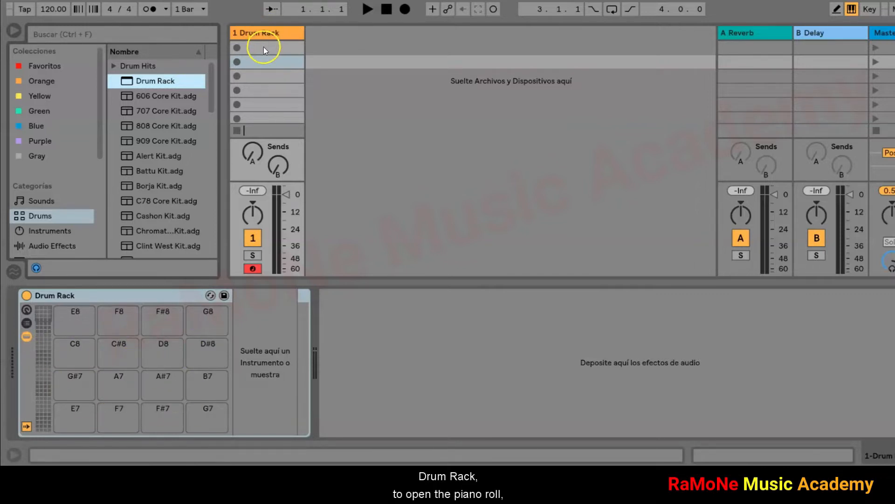
pyautogui.doubleClick(264, 47)
pyautogui.moveTo(208, 363); pyautogui.dragTo(199, 334)
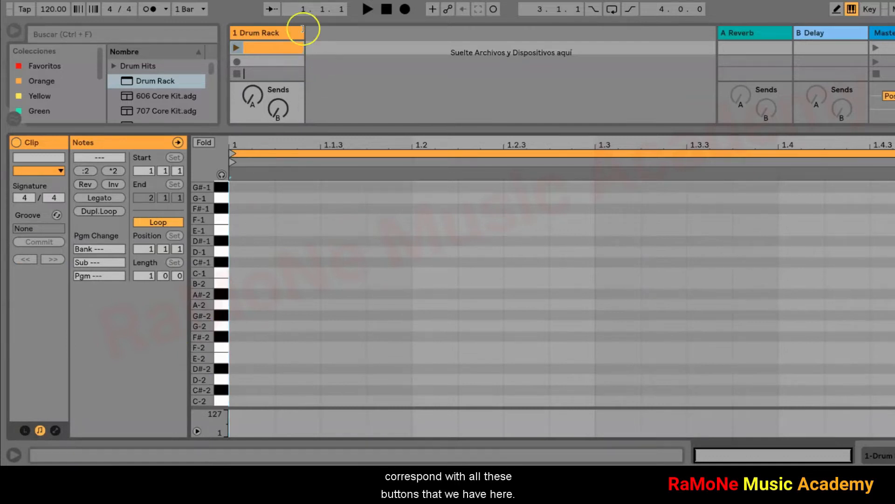
# Compare the Drum Rack pads with the clip's piano roll keys, from C-2 up to G8
pyautogui.click(279, 33)
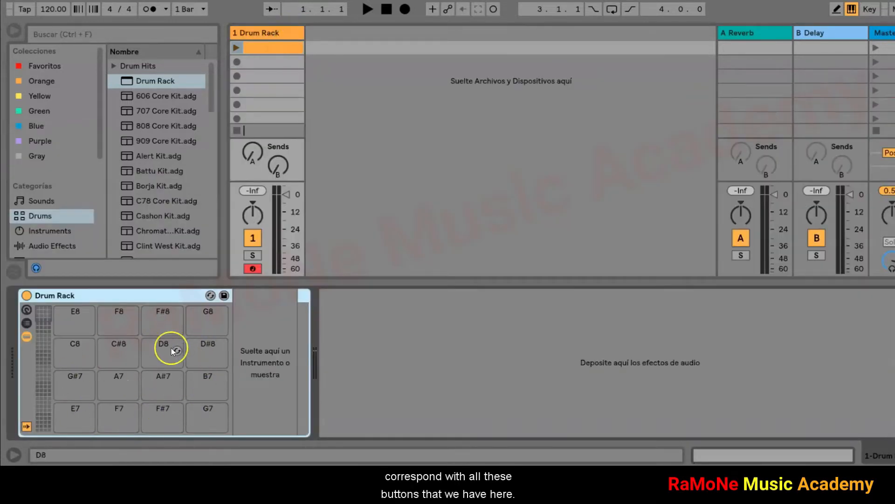
pyautogui.scroll(-15, 164, 363)
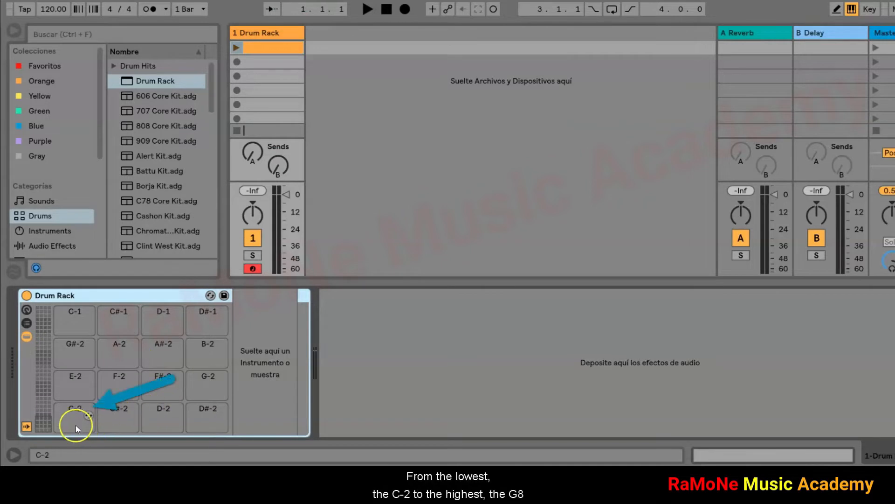
pyautogui.click(261, 47)
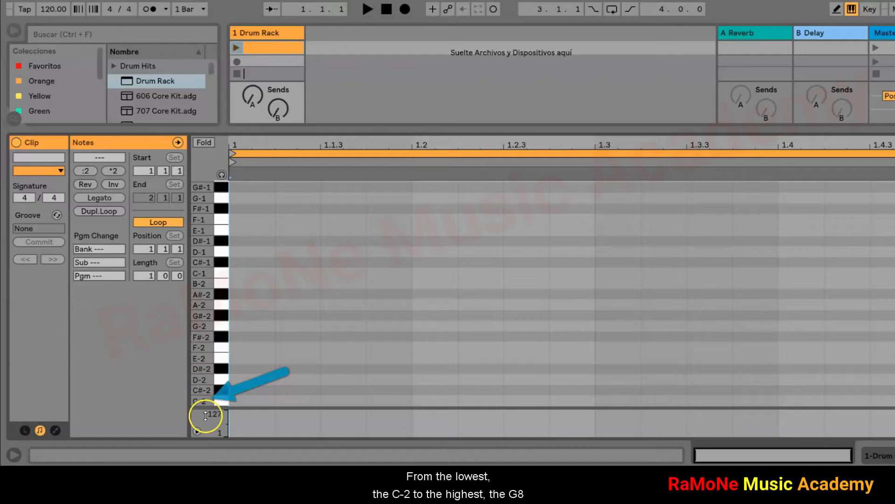
pyautogui.scroll(8, 220, 335)
pyautogui.scroll(15, 222, 334)
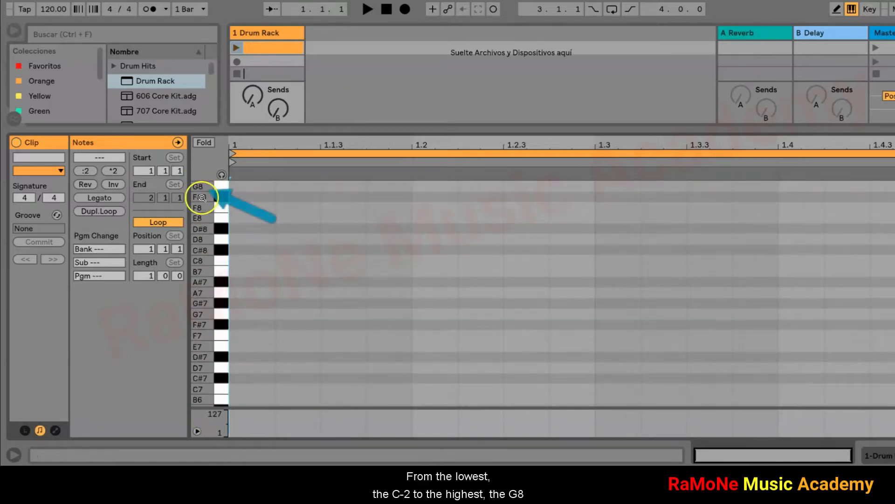
pyautogui.click(270, 32)
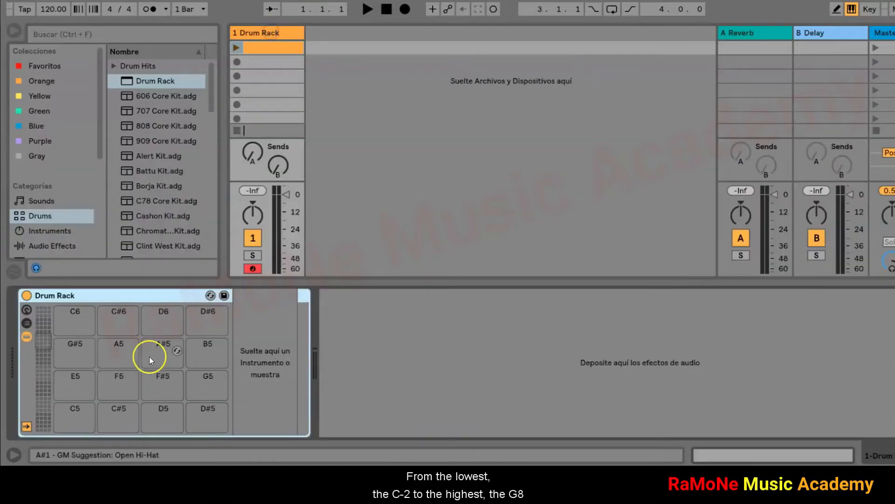
pyautogui.scroll(3, 150, 356)
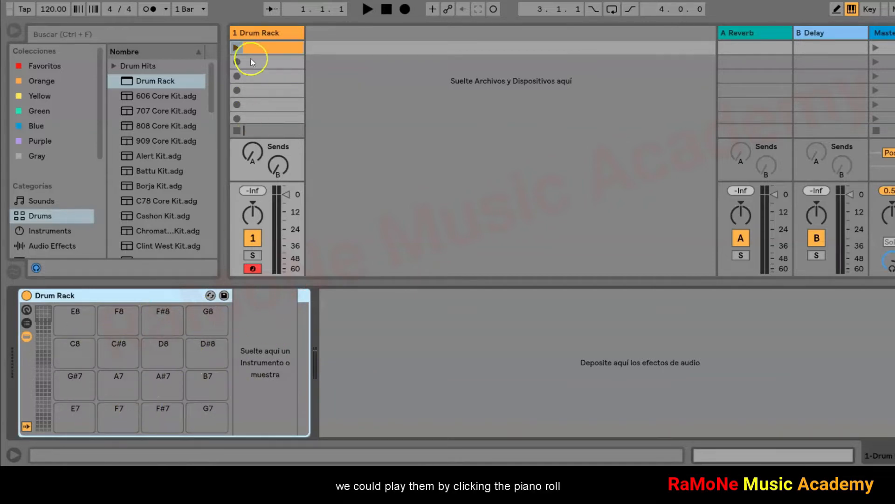
# Turn on note preview in the clip's piano roll and audition the keys G7, A7, B7, C8 and E8
pyautogui.click(259, 47)
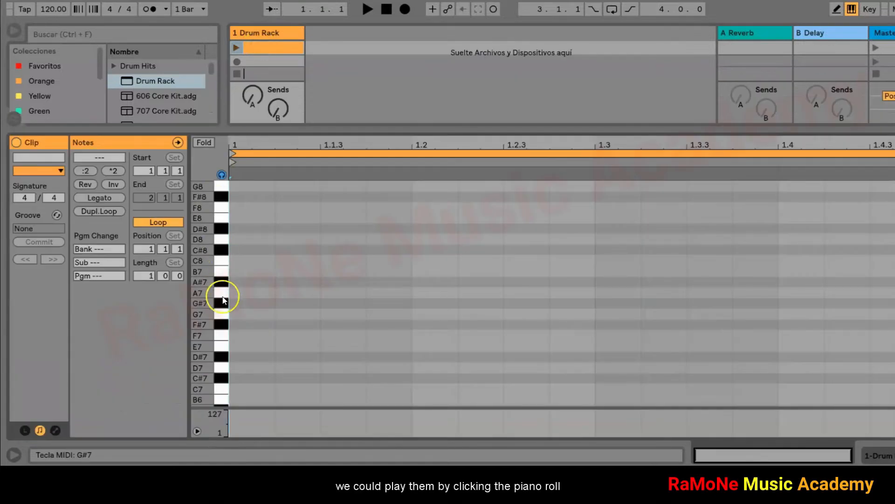
pyautogui.click(224, 314)
pyautogui.click(224, 293)
pyautogui.click(224, 271)
pyautogui.click(222, 260)
pyautogui.click(221, 218)
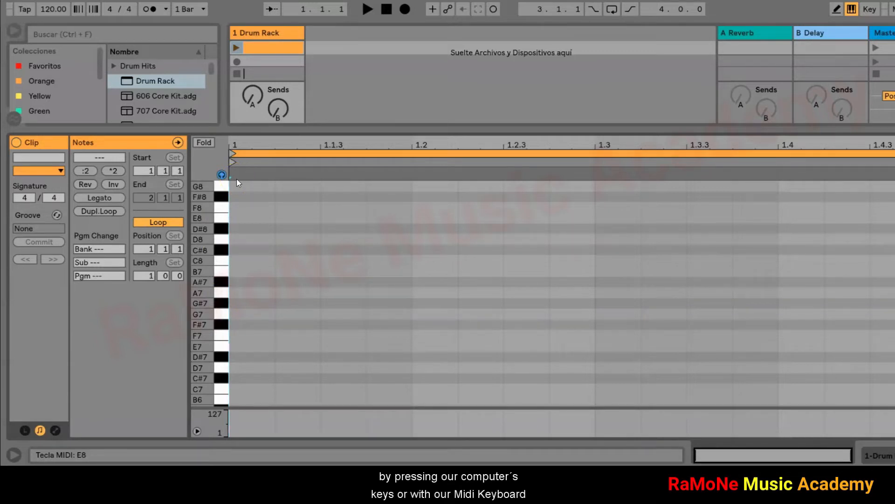
# Enable the computer MIDI keyboard and play the notes C3 and D3 while viewing them in the piano roll
pyautogui.press('m')
pyautogui.click(270, 292)
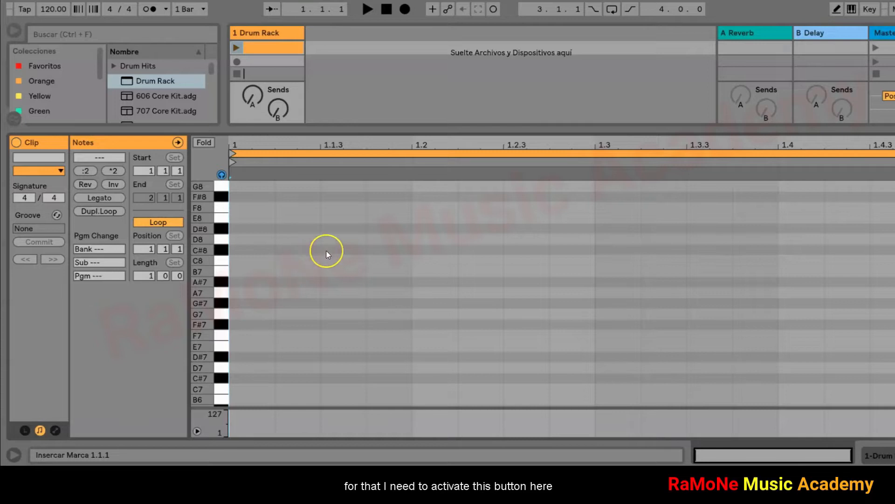
pyautogui.click(853, 11)
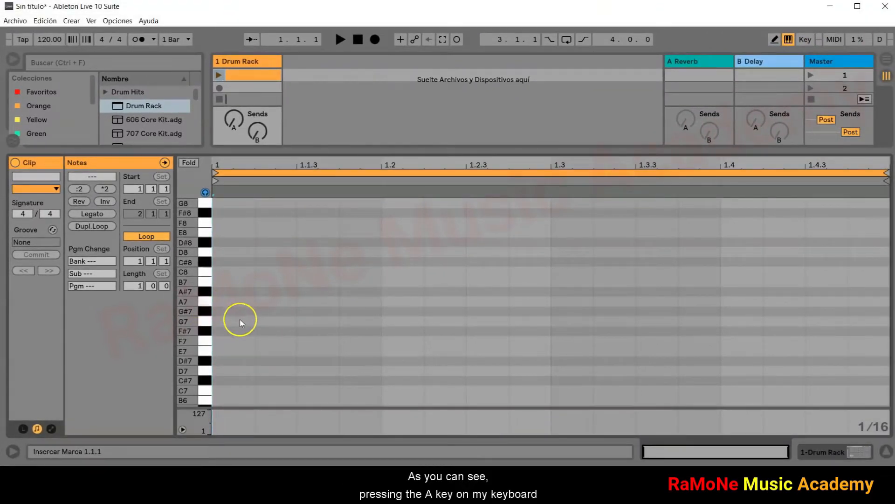
pyautogui.press('a')
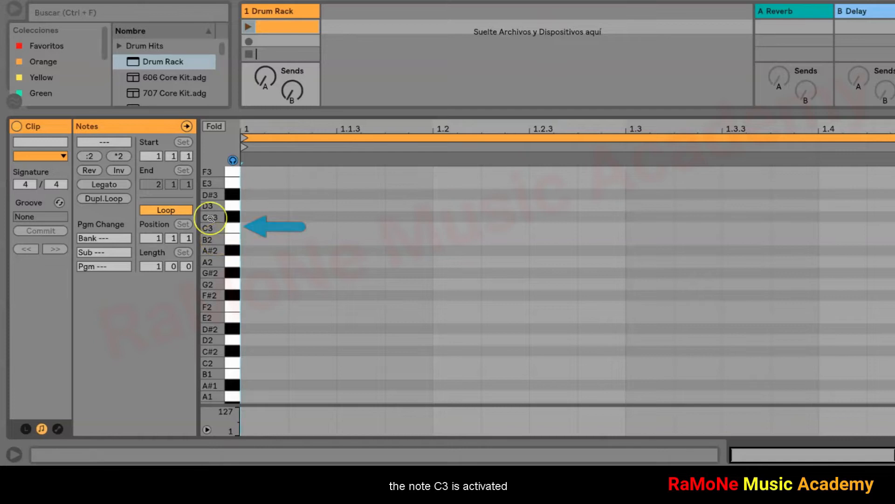
pyautogui.press('s')
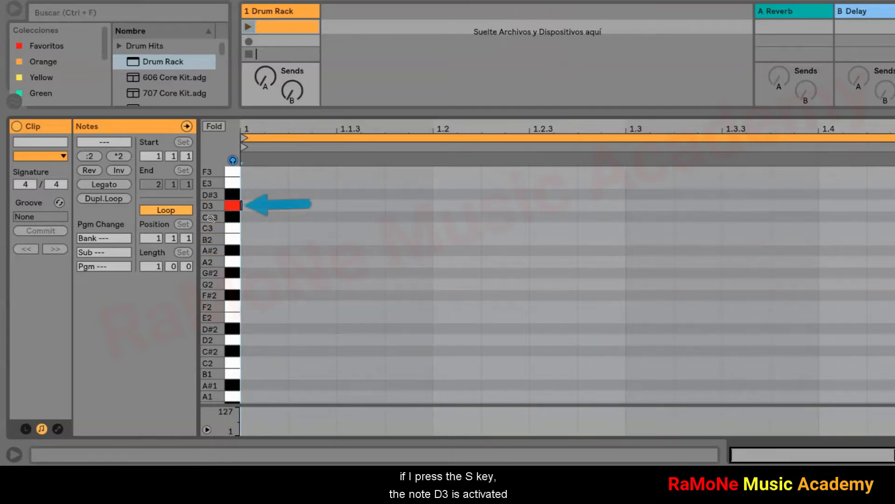
pyautogui.press('s')
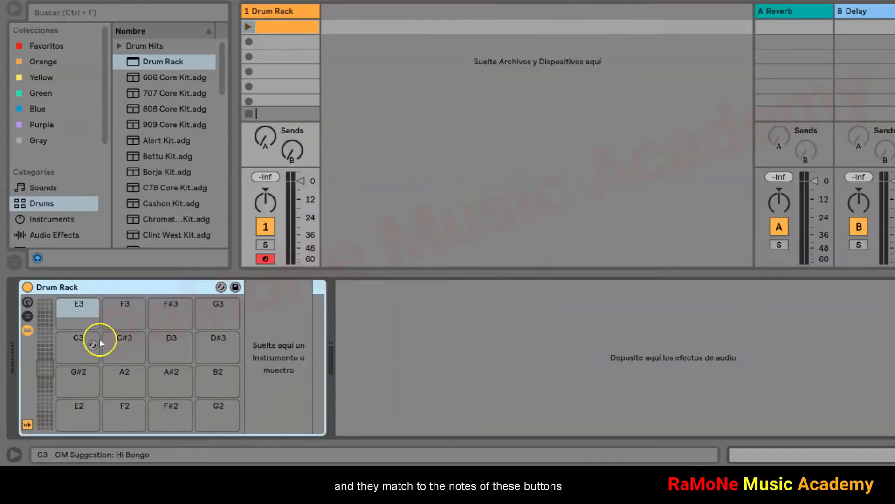
# Select the Drum Rack's C3 and D3 pads in turn, ending on C3, to match them with the played notes
pyautogui.click(76, 352)
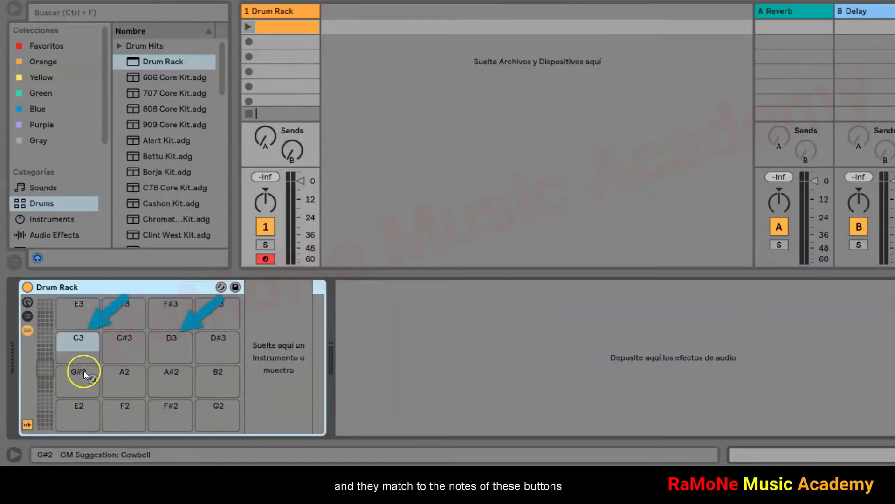
pyautogui.click(167, 362)
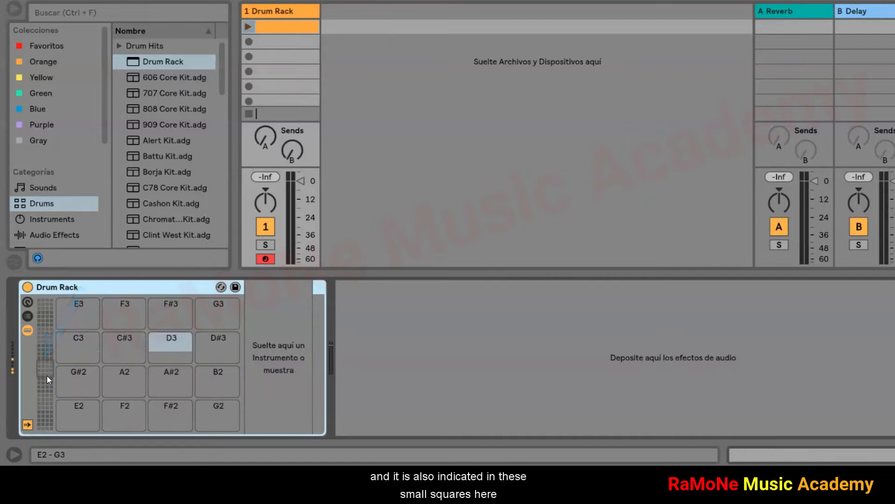
pyautogui.click(73, 357)
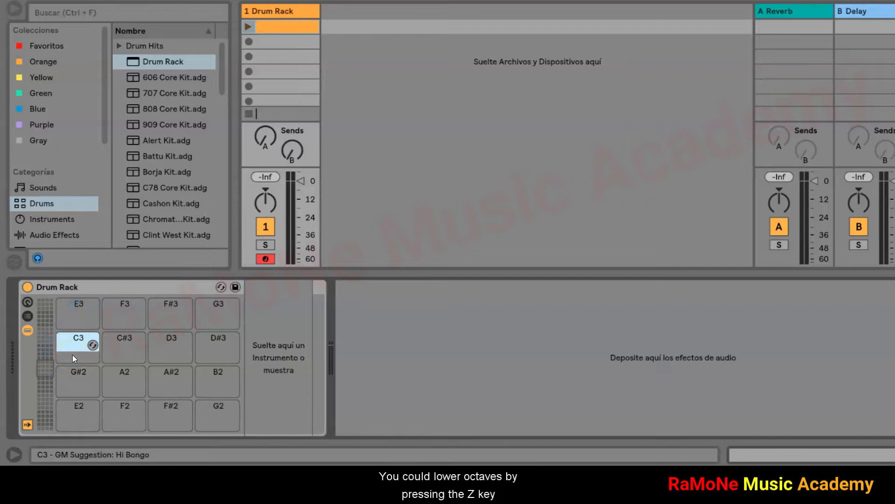
# Shift the computer MIDI keyboard down one octave to the C2 pad, and up two octaves to C4
pyautogui.press('z')
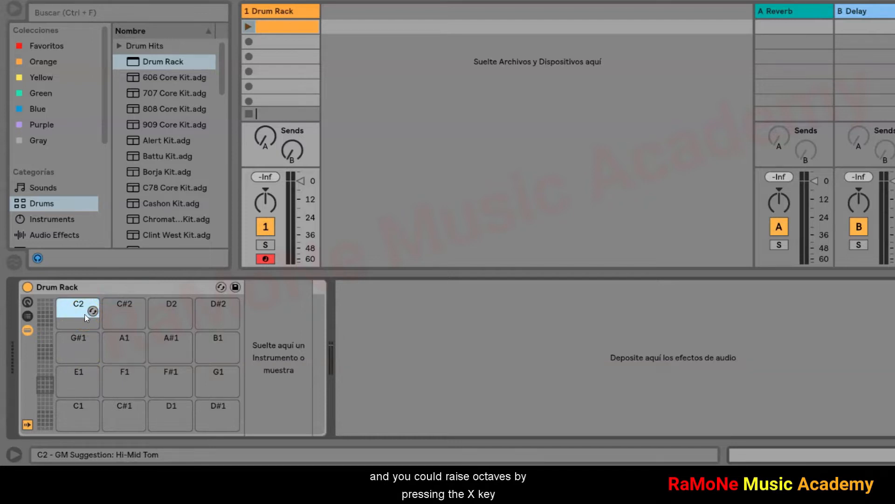
pyautogui.press('x')
pyautogui.press('x')
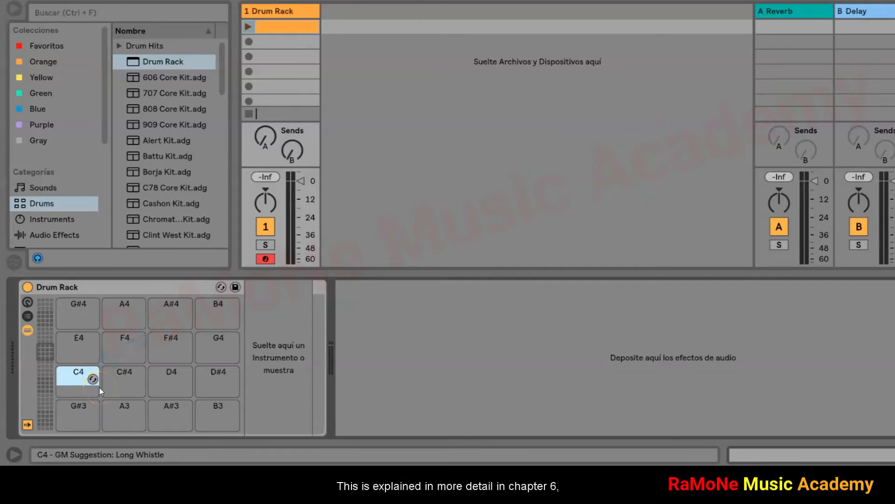
# Examine the full pad range in the Drum Rack's pad overview, return to the C3 pad and play its note
pyautogui.click(48, 385)
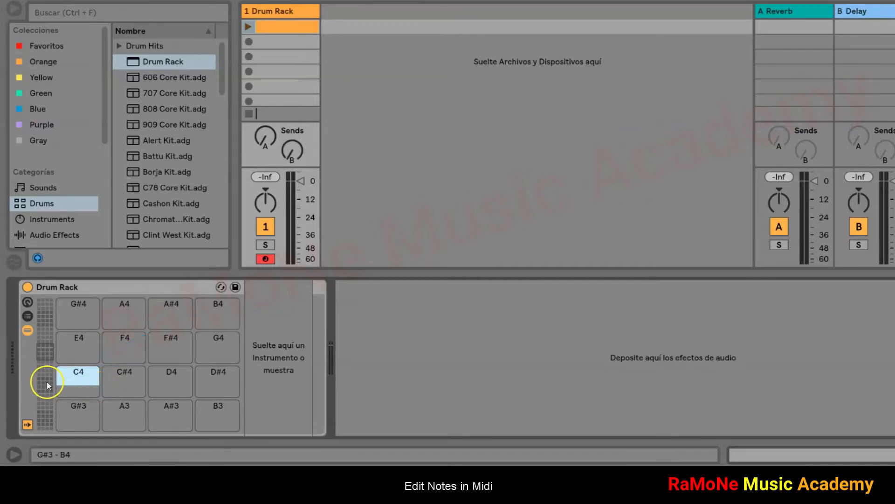
pyautogui.scroll(-12, 43, 357)
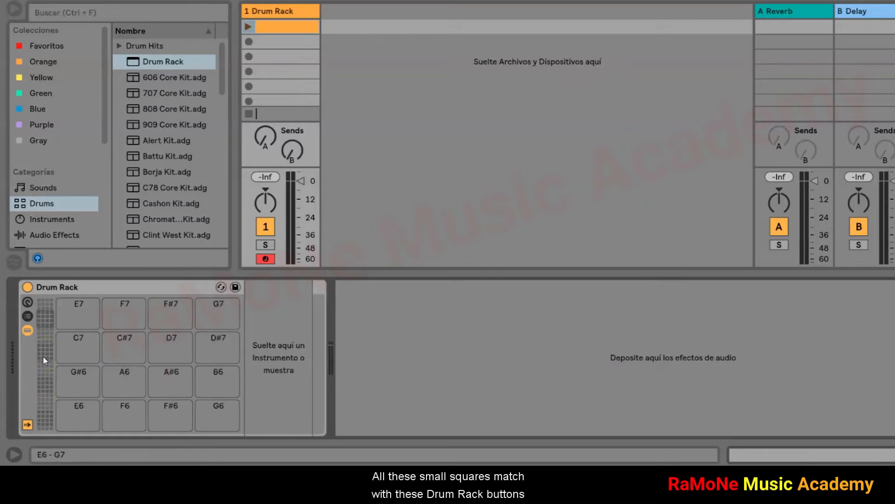
pyautogui.scroll(-4, 49, 359)
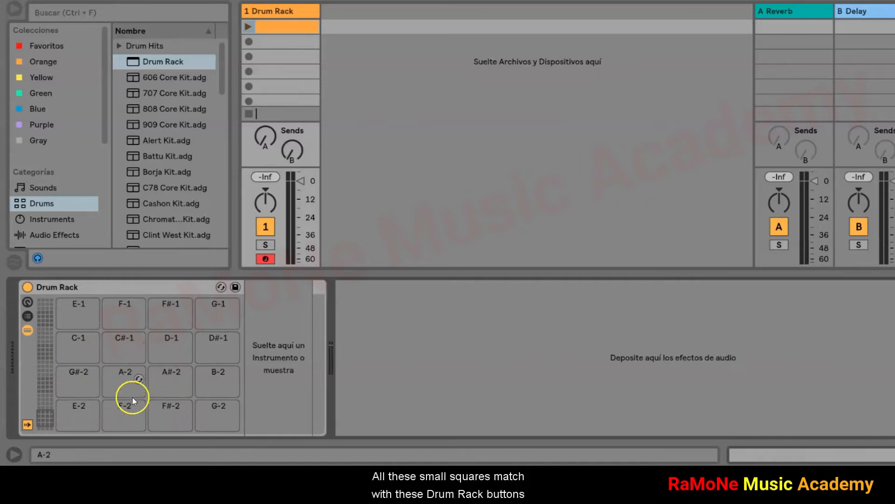
pyautogui.scroll(12, 84, 370)
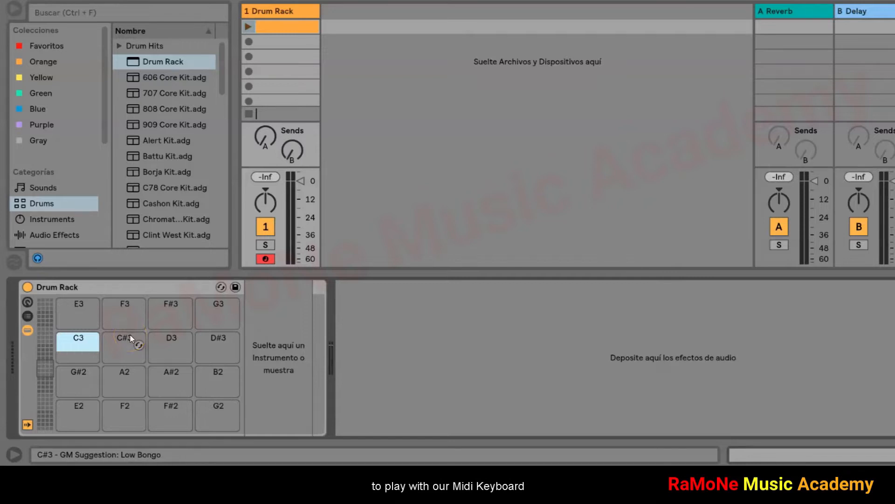
pyautogui.press('a')
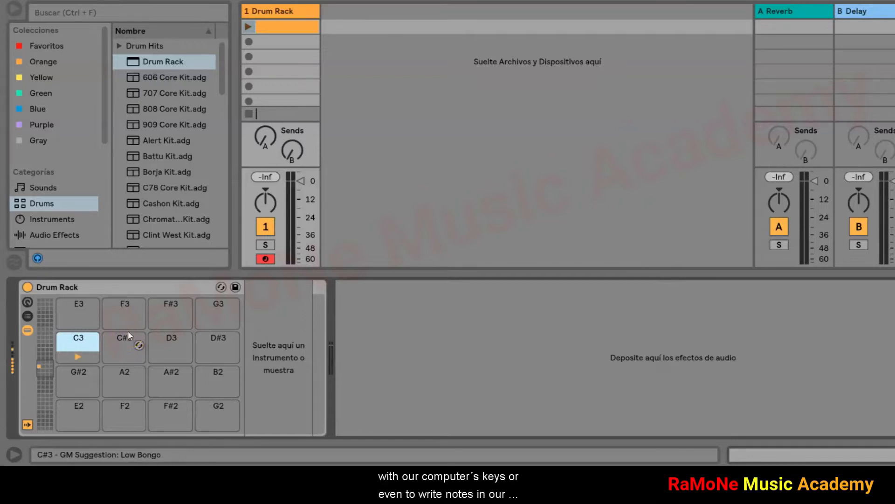
pyautogui.doubleClick(290, 29)
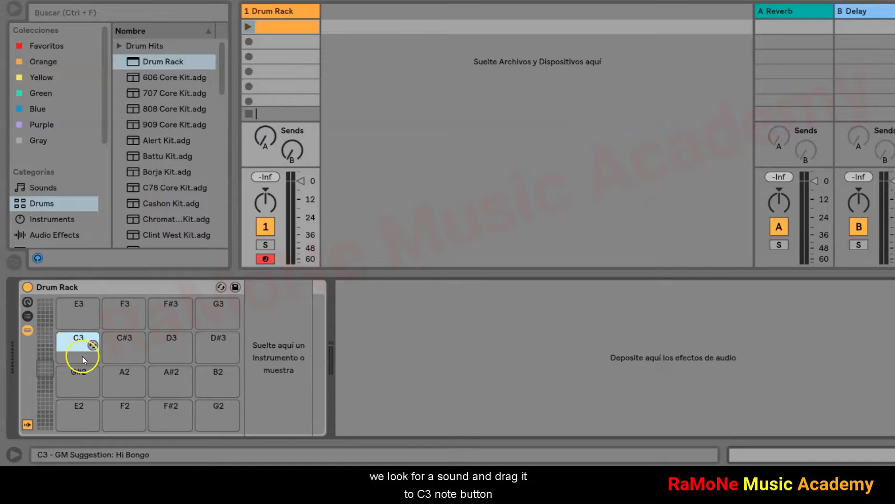
# Load the Wood MPC 3 sample from the favourites onto the C3 pad and play it with the track volume at -11 dB
pyautogui.click(45, 46)
pyautogui.click(158, 188)
pyautogui.click(158, 167)
pyautogui.click(163, 188)
pyautogui.click(164, 204)
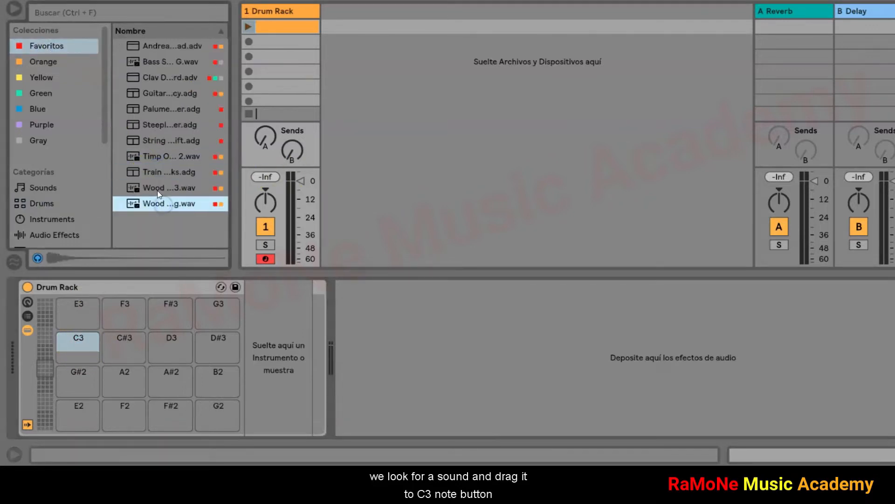
pyautogui.moveTo(157, 190); pyautogui.dragTo(85, 348)
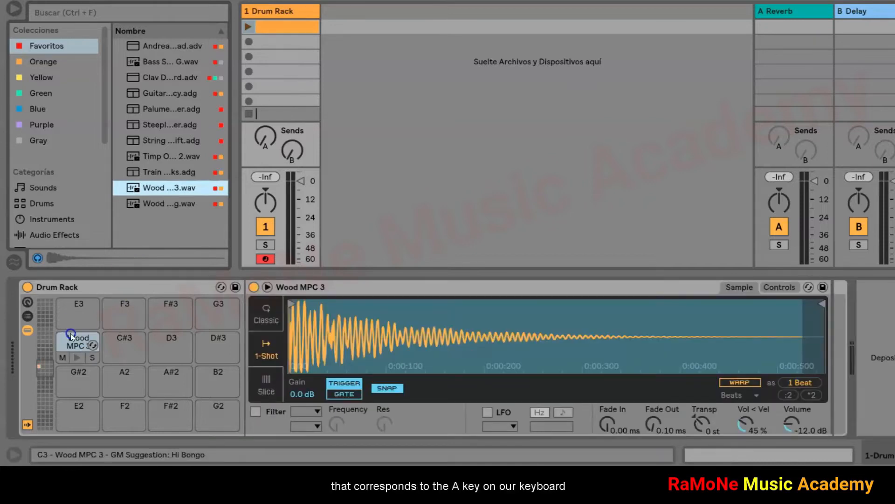
pyautogui.press('a')
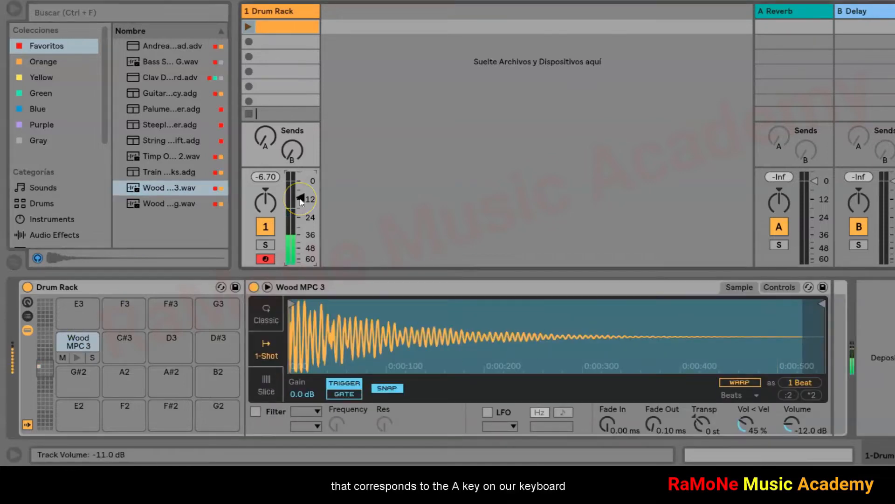
pyautogui.press('a')
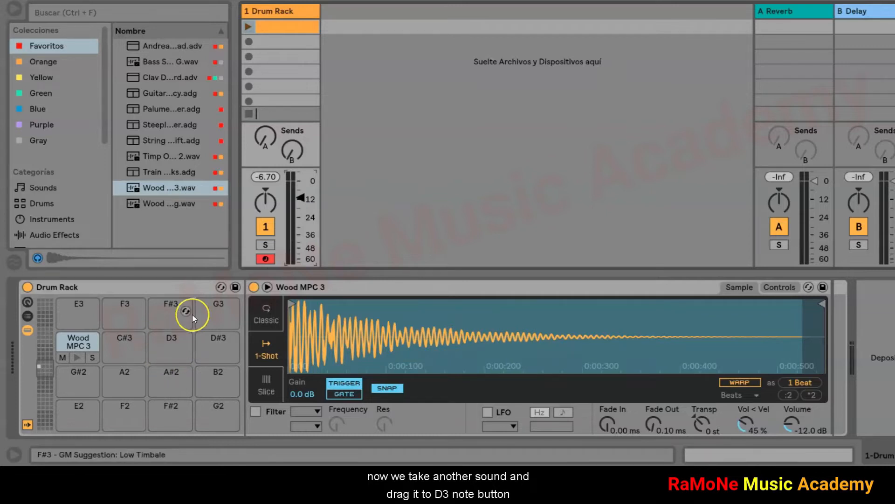
# Load the Timp Orch MPC 2 sample from the favourites onto the D3 pad and play it
pyautogui.moveTo(154, 155); pyautogui.dragTo(172, 341)
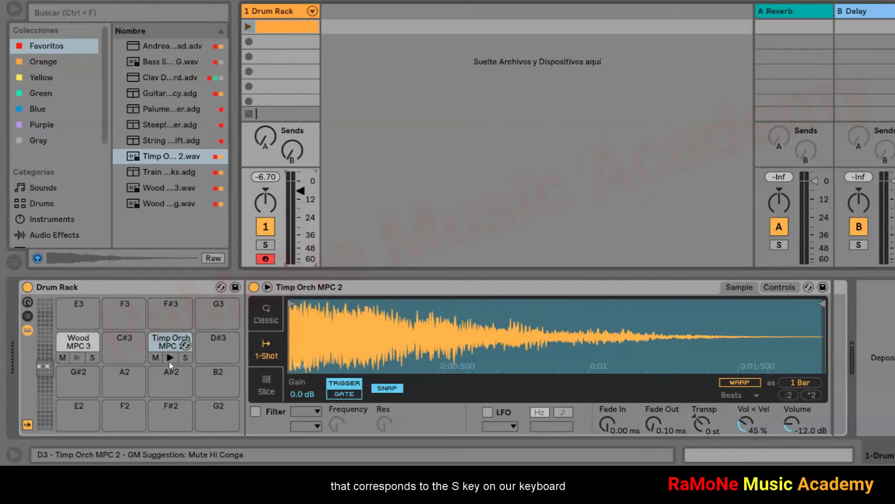
pyautogui.press('s')
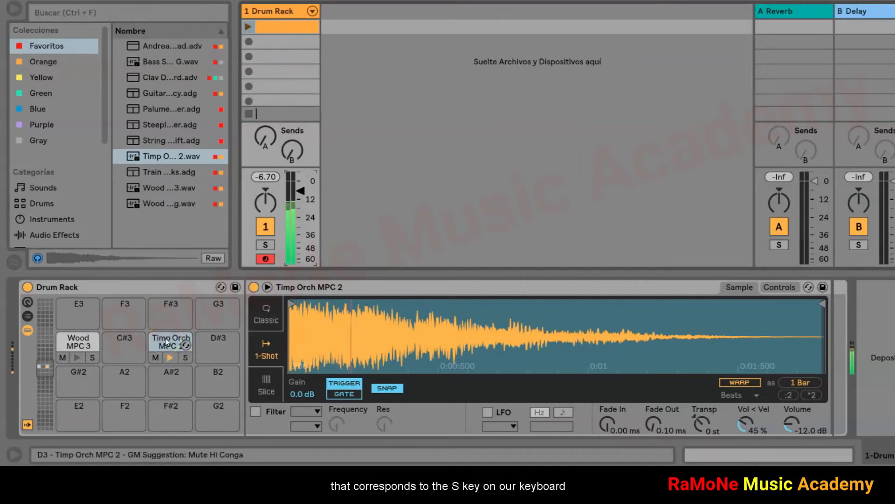
pyautogui.press('s')
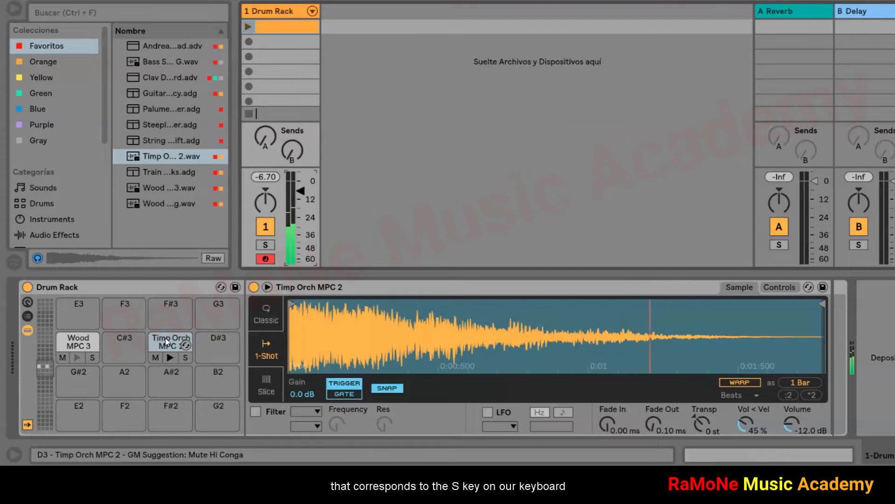
# Load the Guitar Palm Legacy preset from the favourites onto the E3 pad and play its note
pyautogui.click(152, 93)
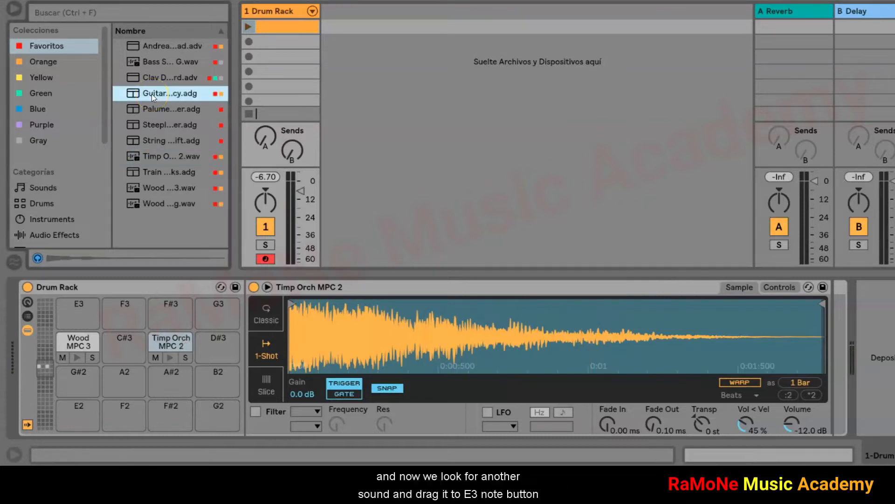
pyautogui.moveTo(152, 94); pyautogui.dragTo(92, 299)
pyautogui.click(148, 110)
pyautogui.click(157, 77)
pyautogui.moveTo(152, 94); pyautogui.dragTo(85, 316)
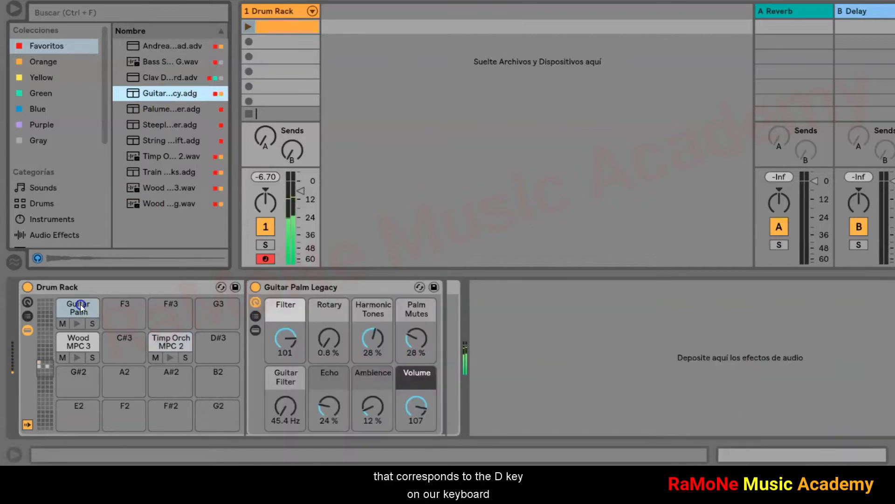
pyautogui.click(83, 322)
pyautogui.press('d')
pyautogui.press('d')
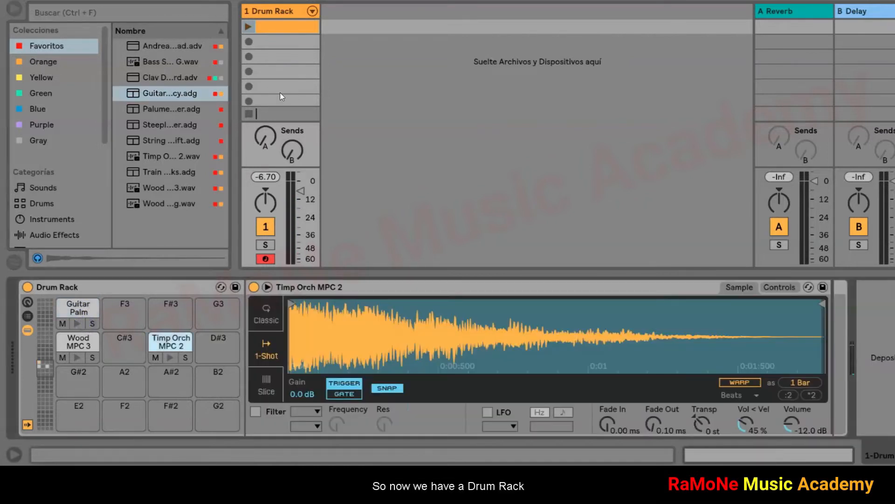
# Play a short rhythm from the computer keyboard that alternates the C3, D3 and E3 pads
pyautogui.click(280, 88)
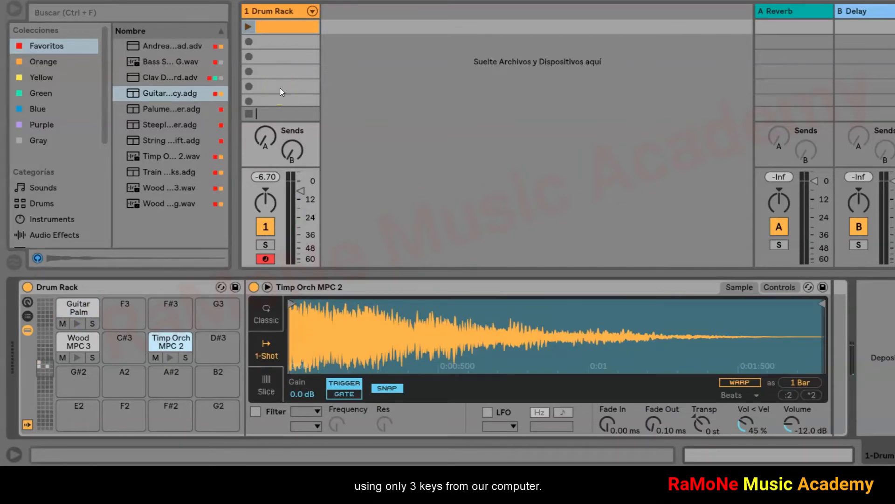
pyautogui.press('a')
pyautogui.press('a')
pyautogui.press('s')
pyautogui.press('a')
pyautogui.press('d')
pyautogui.press('a')
pyautogui.press('s')
pyautogui.press('a')
pyautogui.press('d')
pyautogui.press('a')
pyautogui.press('s')
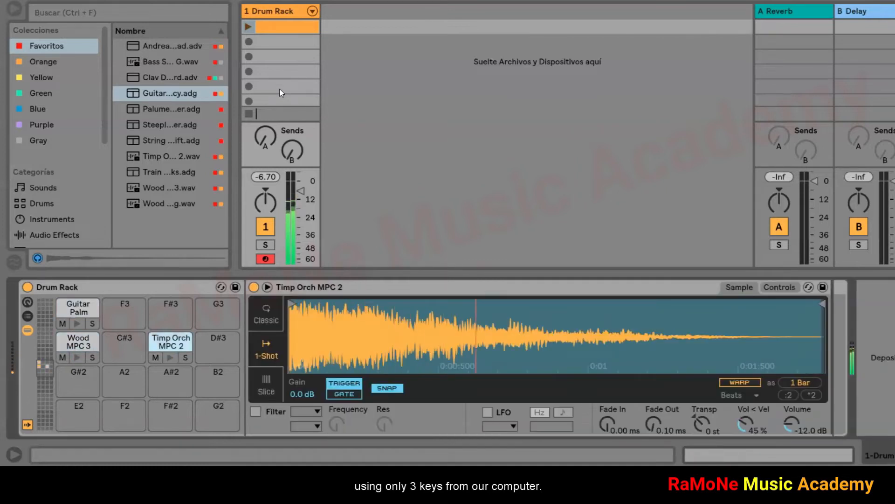
# Set the transposition of the C3 pad's Wood MPC 3 sample to -6 st while playing its note
pyautogui.click(72, 347)
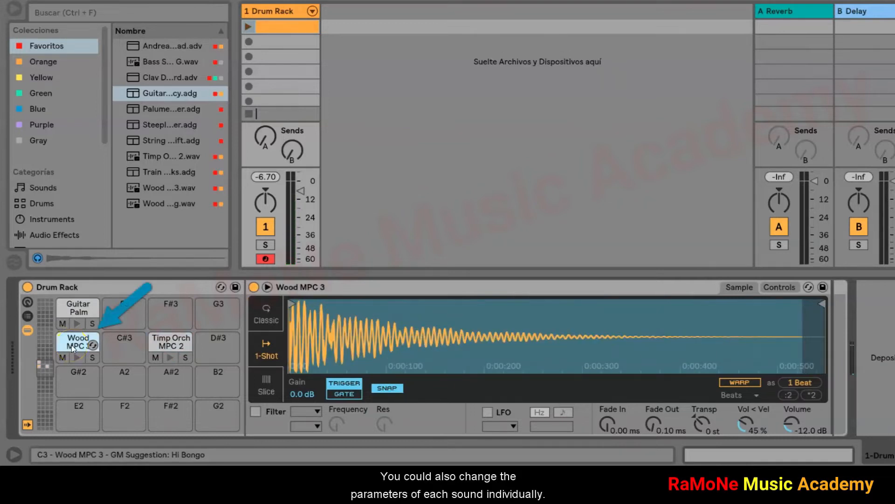
pyautogui.click(81, 352)
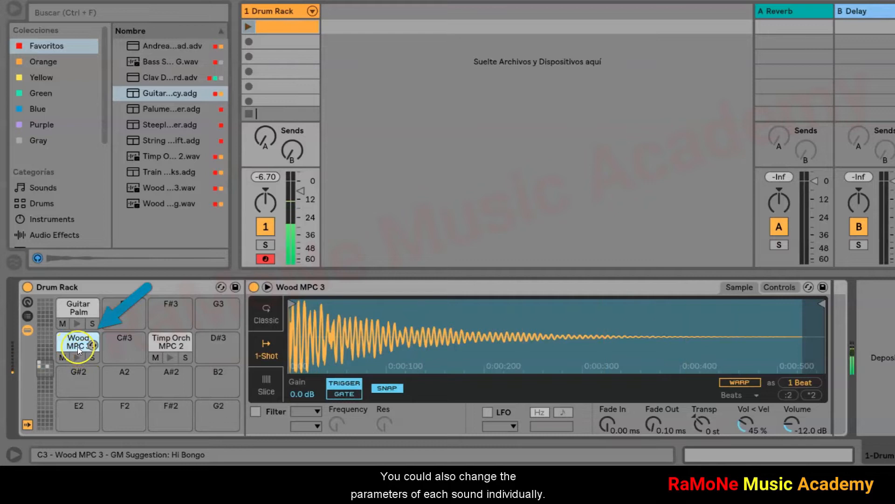
pyautogui.press('a')
pyautogui.press('a')
pyautogui.moveTo(700, 423); pyautogui.dragTo(701, 421)
pyautogui.press('a')
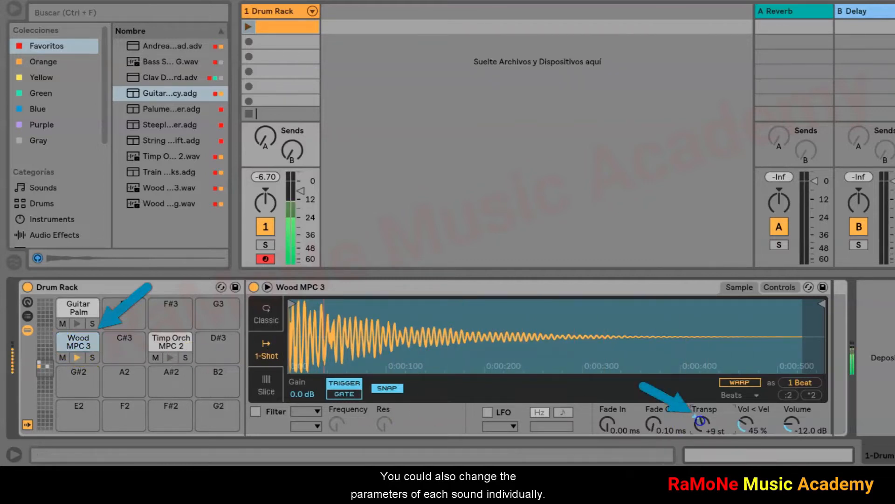
pyautogui.moveTo(700, 422); pyautogui.dragTo(701, 423)
pyautogui.moveTo(299, 306); pyautogui.dragTo(366, 302)
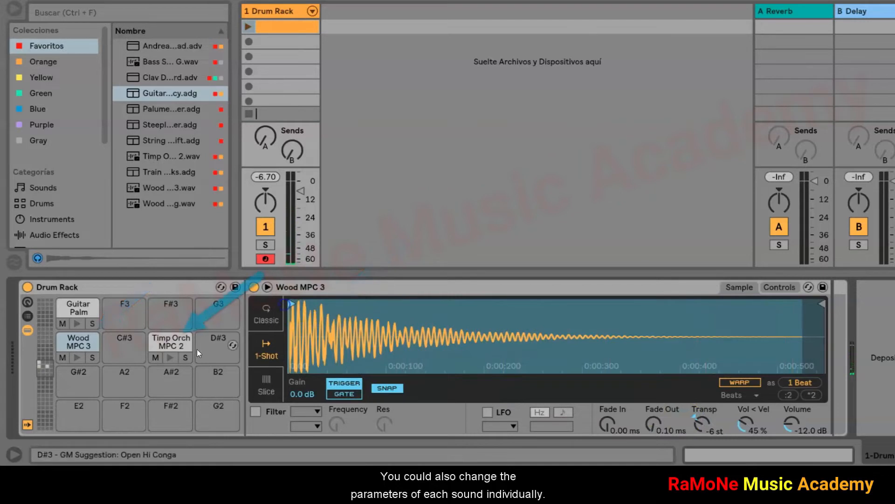
# Enable the filter on the Timp Orch MPC 2 pad, with its frequency at 351 Hz and resonance at 63%
pyautogui.click(172, 349)
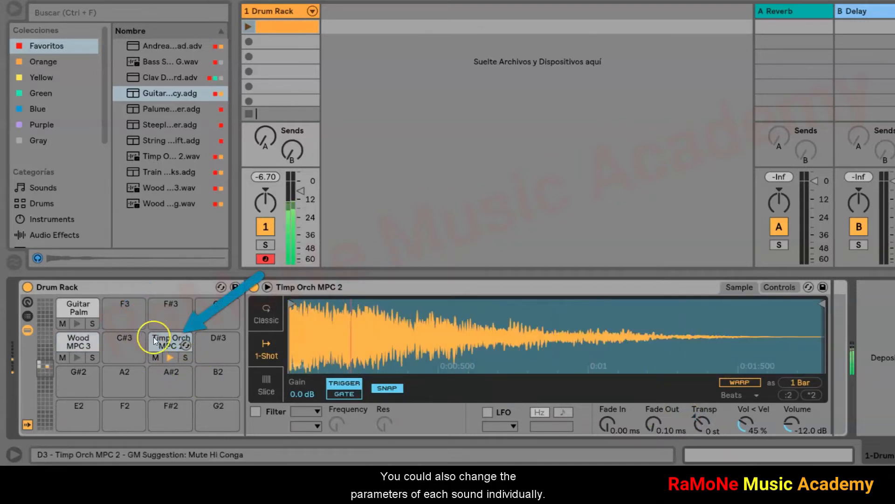
pyautogui.click(255, 412)
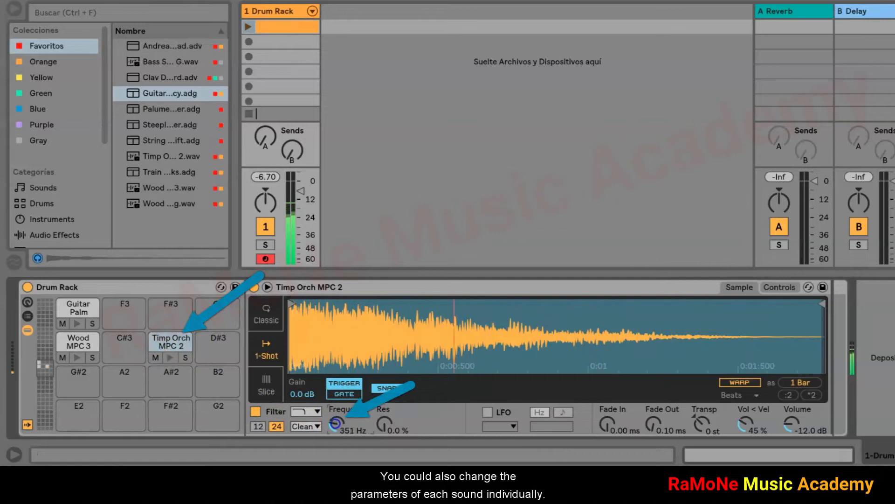
pyautogui.moveTo(386, 423); pyautogui.dragTo(389, 424)
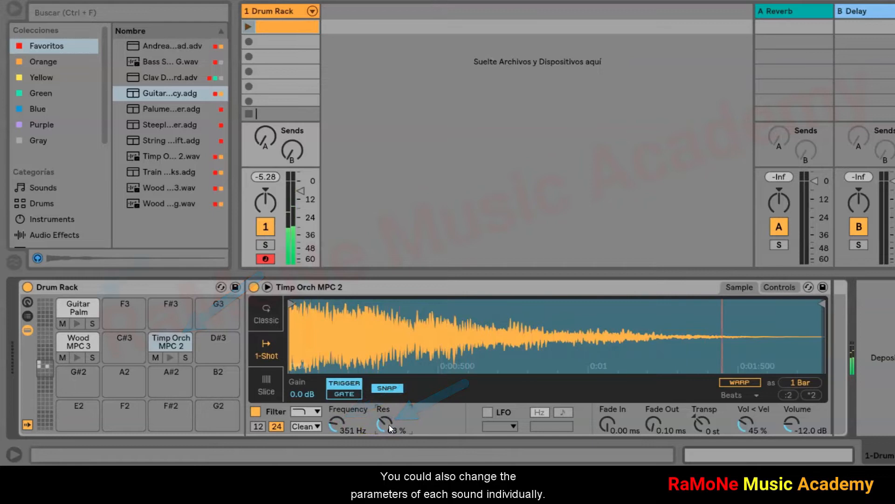
# Set the Guitar Palm pad's Harmonic Tones to 40% and its Echo to 46%
pyautogui.click(81, 311)
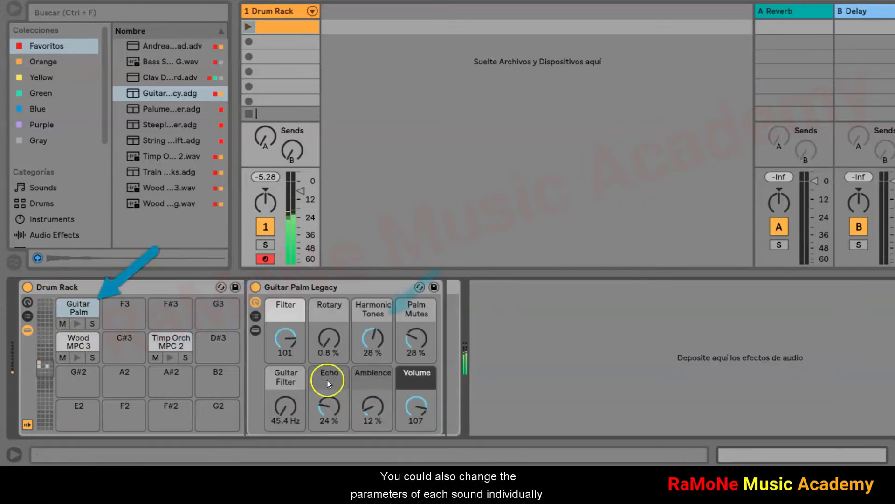
pyautogui.moveTo(373, 338); pyautogui.dragTo(378, 332)
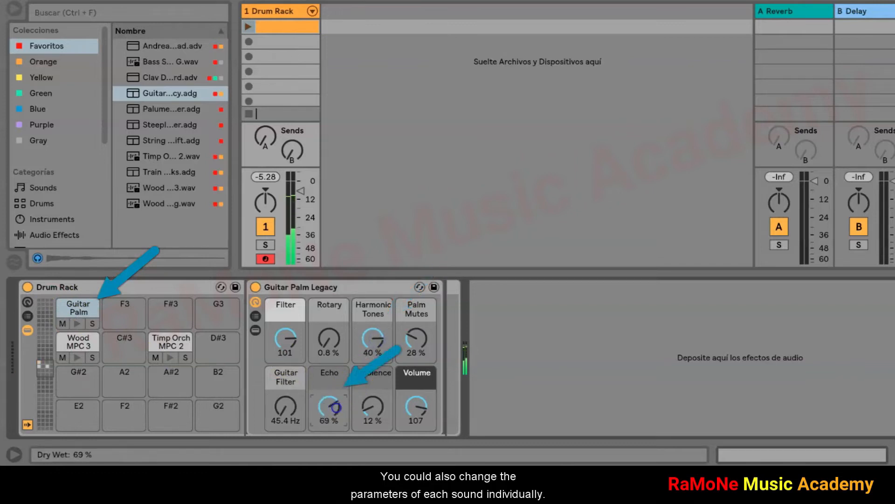
pyautogui.moveTo(338, 410); pyautogui.dragTo(338, 413)
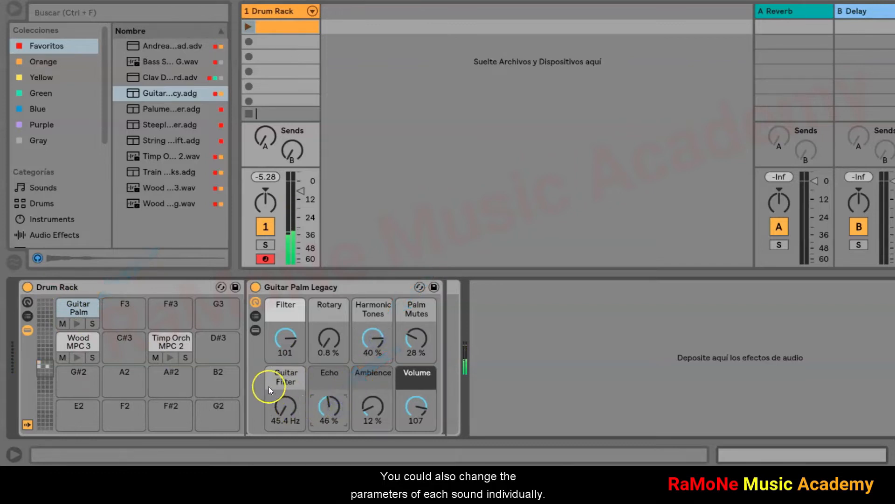
# Layer the Bass SP 1 G sample with Wood MPC 3 on the C3 pad and open the pad's Instrument Rack
pyautogui.click(78, 343)
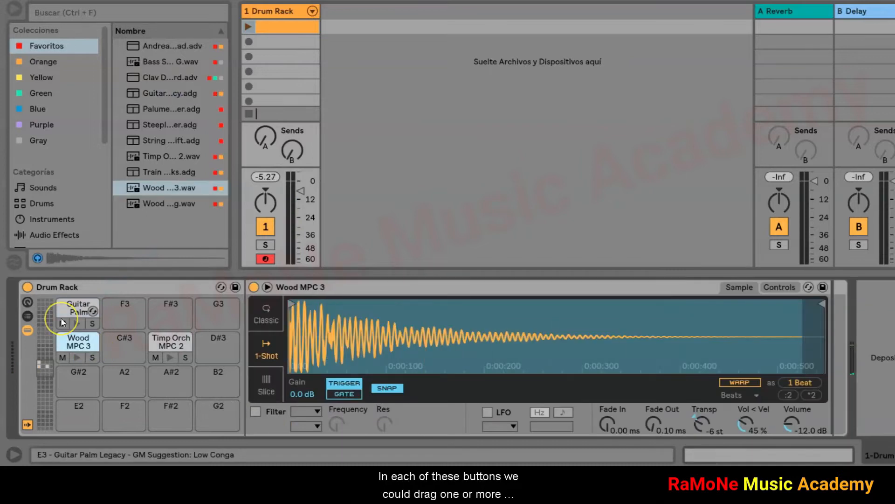
pyautogui.click(119, 365)
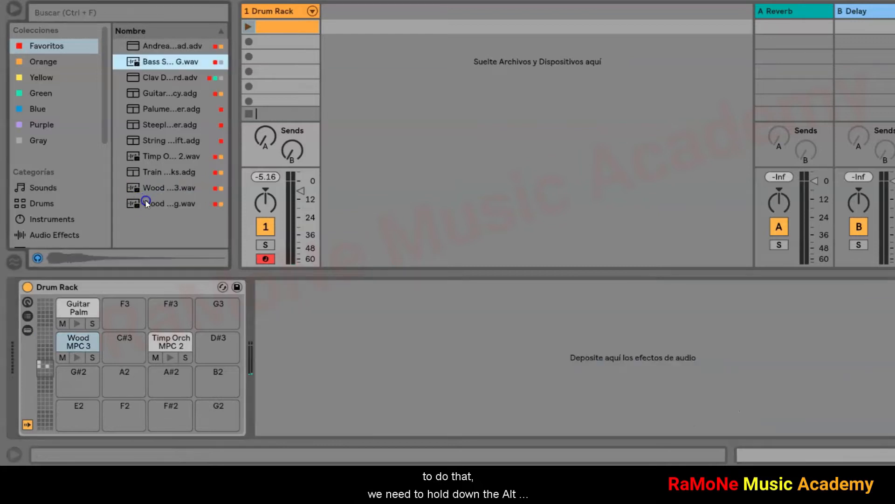
pyautogui.click(150, 79)
pyautogui.click(152, 65)
pyautogui.moveTo(152, 66); pyautogui.dragTo(77, 340)
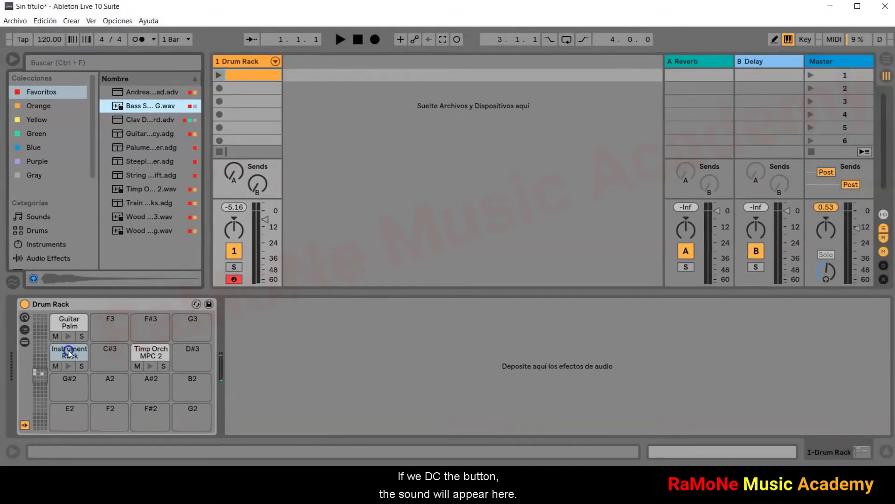
pyautogui.doubleClick(68, 351)
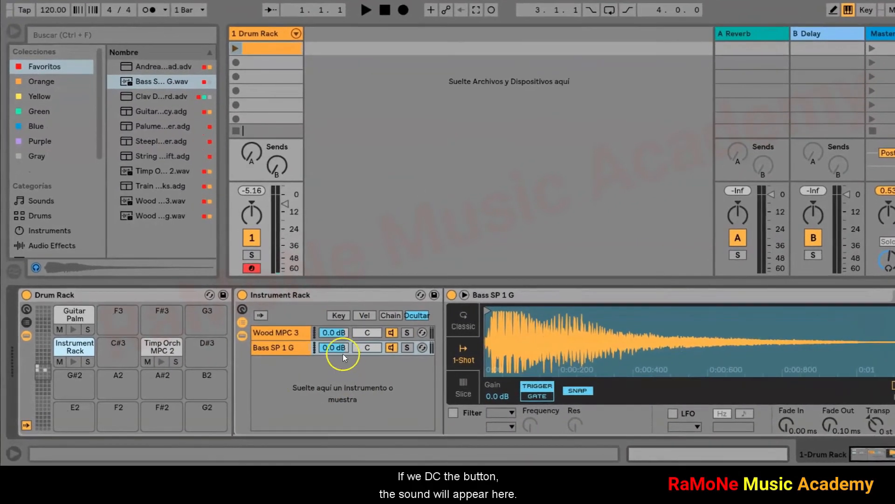
# Transpose the Bass SP 1 G chain to -20 st and the Wood MPC 3 chain to +12 st, playing the pad to check
pyautogui.click(272, 333)
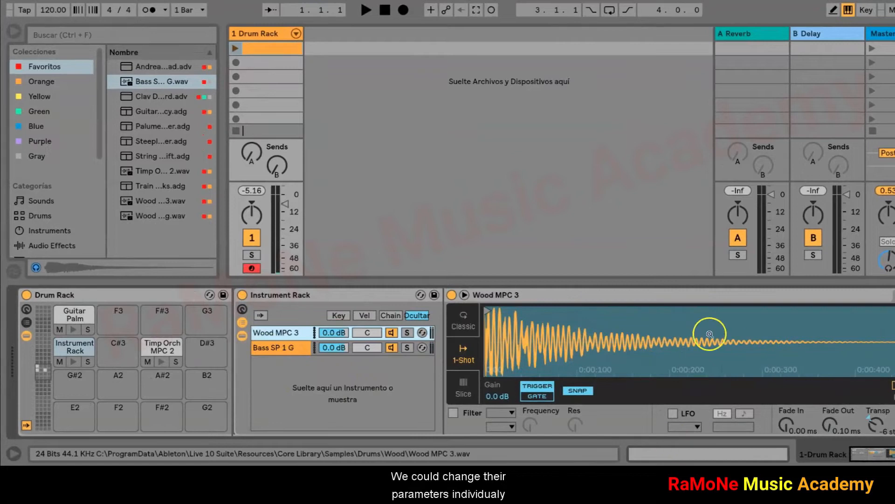
pyautogui.click(294, 347)
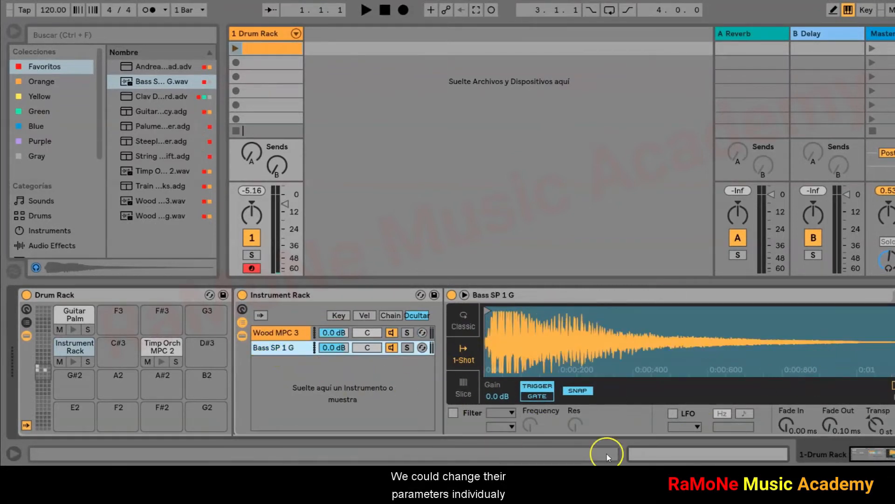
pyautogui.press('a')
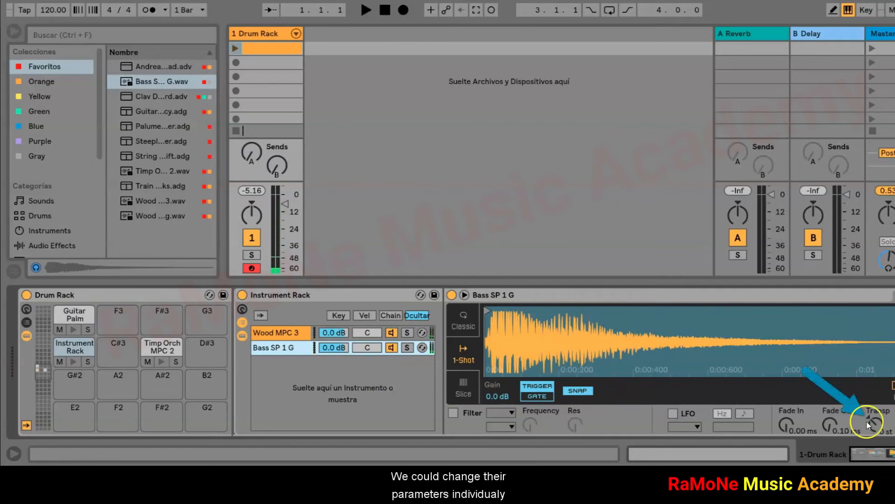
pyautogui.moveTo(867, 425); pyautogui.dragTo(866, 421)
pyautogui.press('a')
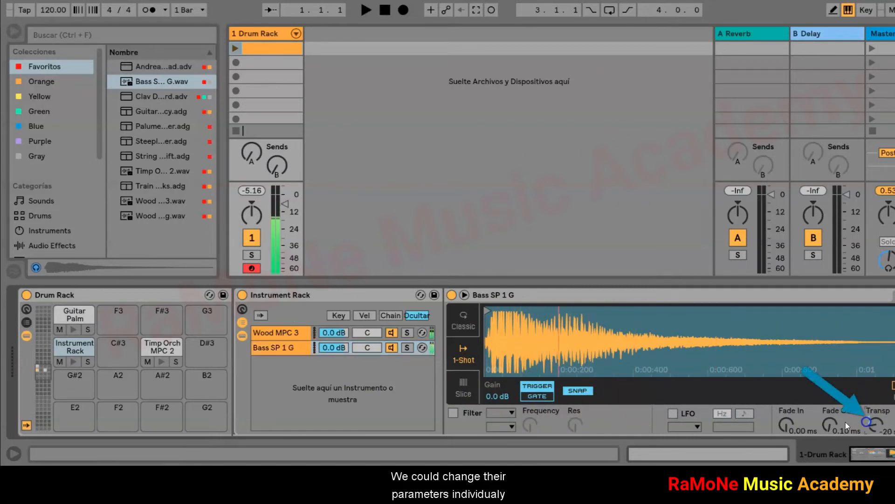
pyautogui.click(282, 348)
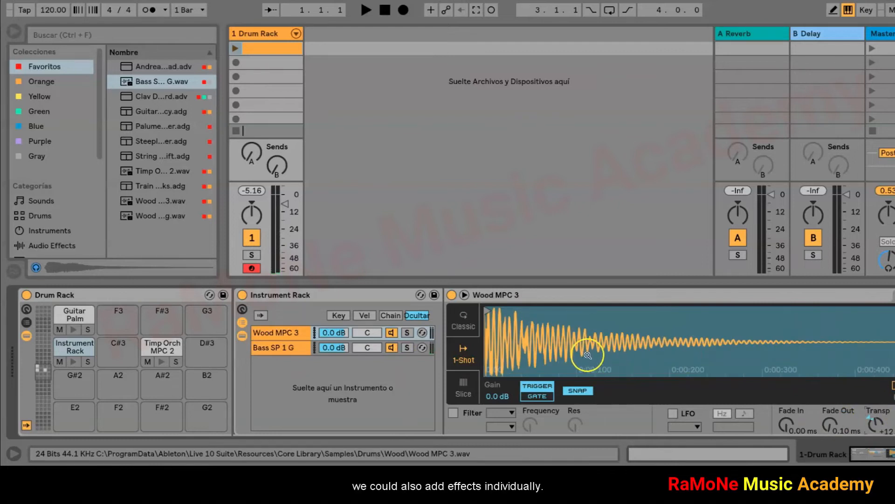
# Add the Echo audio effect to the Bass SP 1 G chain of the Instrument Rack
pyautogui.scroll(-2, 80, 180)
pyautogui.click(70, 216)
pyautogui.click(127, 231)
pyautogui.moveTo(178, 254); pyautogui.dragTo(270, 353)
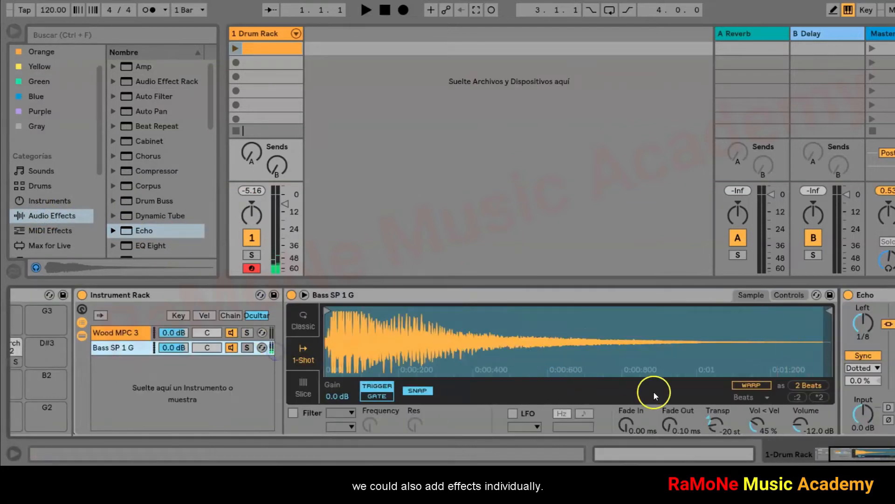
# Set the feedback of the Bass SP 1 G chain's Echo to 21% and adjust its input level
pyautogui.click(862, 453)
pyautogui.moveTo(863, 454); pyautogui.dragTo(865, 453)
pyautogui.click(535, 413)
pyautogui.moveTo(597, 413); pyautogui.dragTo(597, 432)
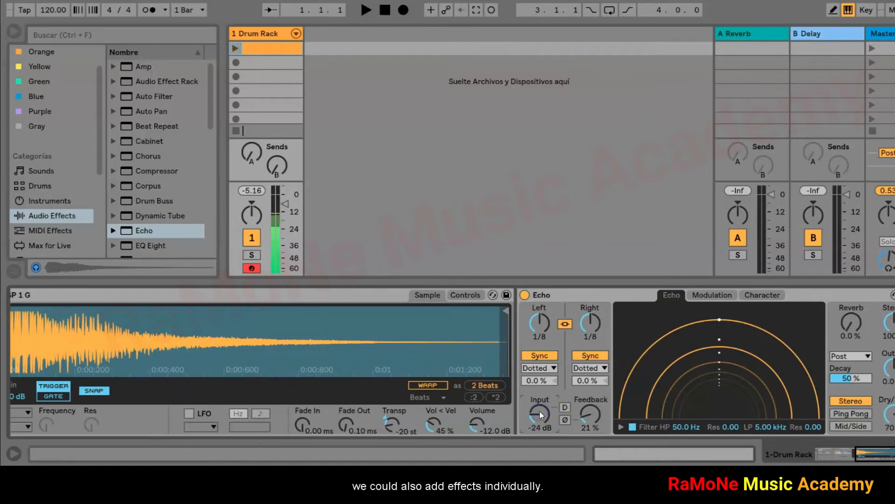
pyautogui.moveTo(539, 412); pyautogui.dragTo(539, 391)
pyautogui.moveTo(871, 452); pyautogui.dragTo(804, 452)
pyautogui.click(254, 347)
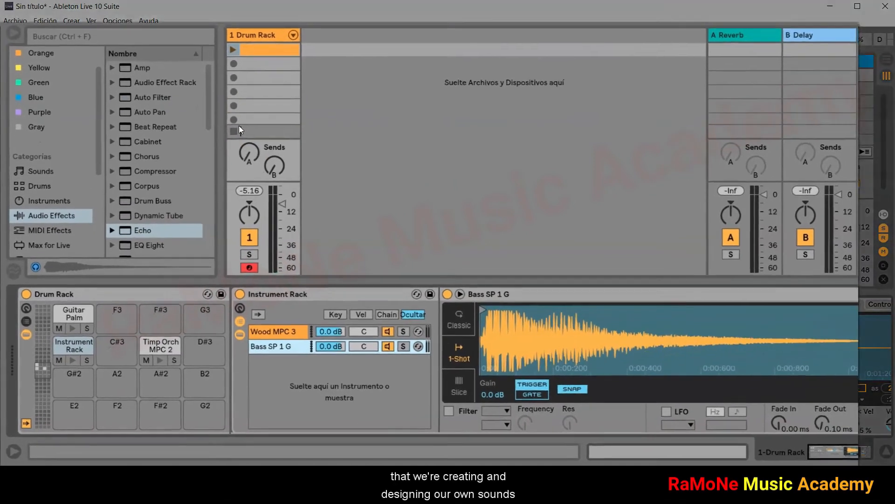
# Unfold the Drum Rack and Guitar Palm chains in the mixer, and briefly unfold the Instrument Rack chain before folding it again
pyautogui.click(275, 61)
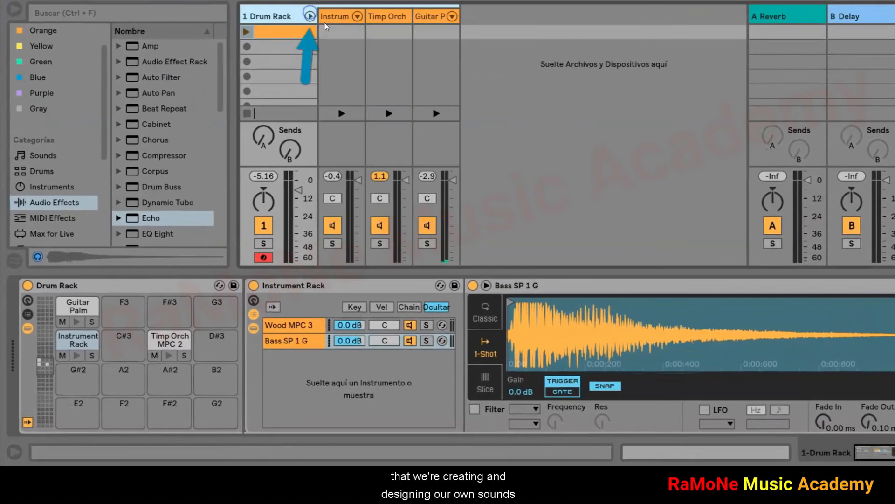
pyautogui.click(358, 17)
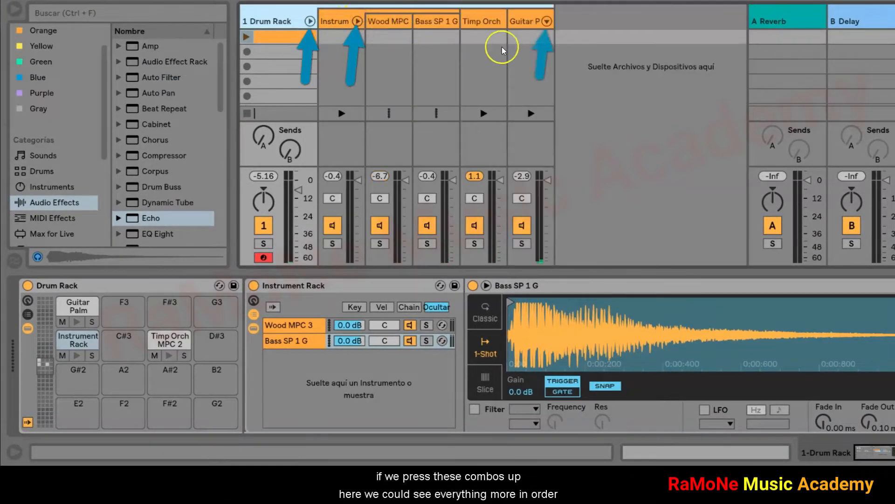
pyautogui.click(546, 23)
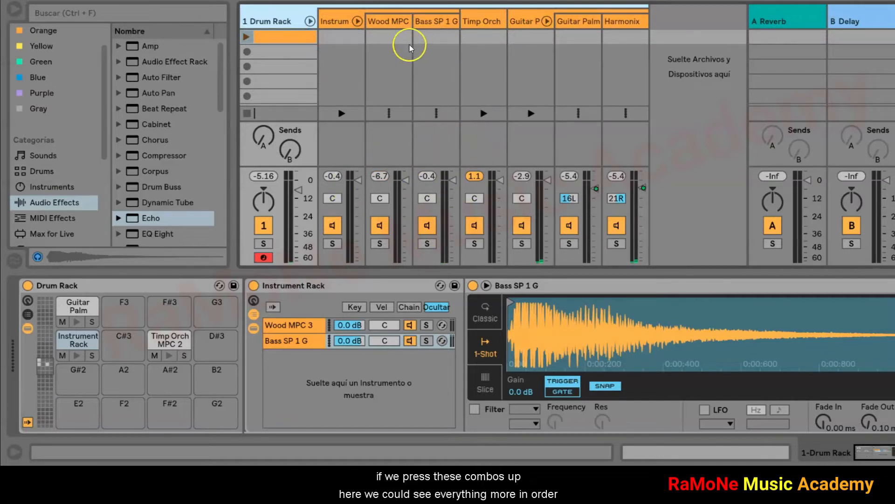
pyautogui.click(357, 22)
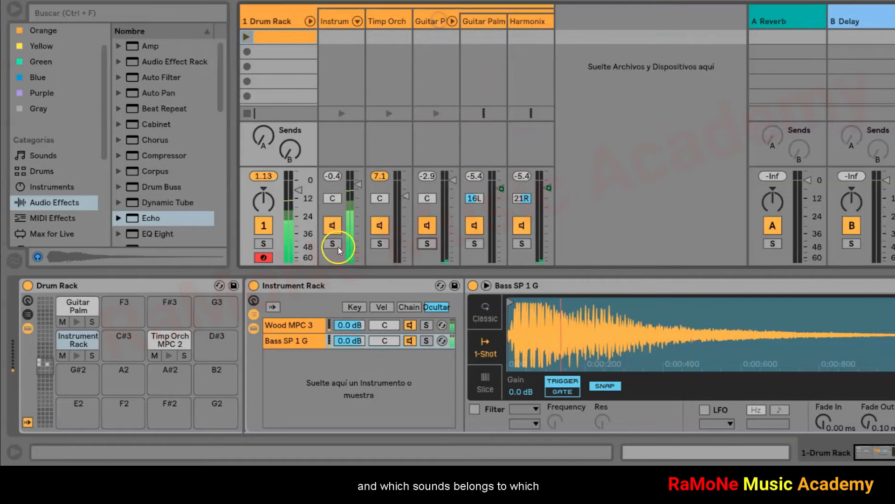
# Solo the Instrument Rack and Timp Orch chains in turn, clear the solo, and mute both chains in the mixer
pyautogui.click(335, 245)
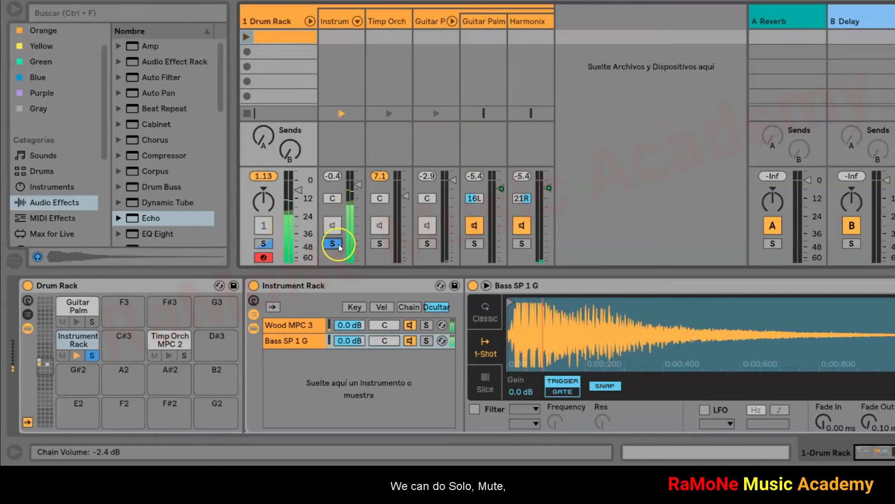
pyautogui.click(380, 243)
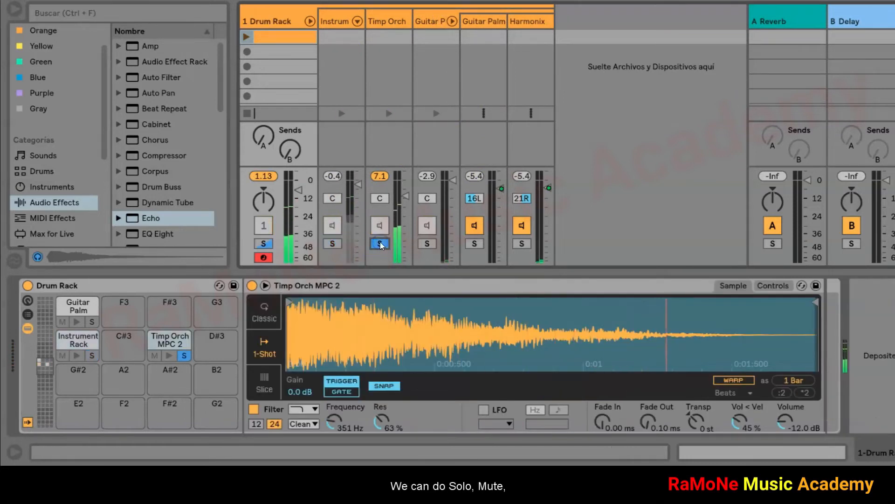
pyautogui.click(380, 242)
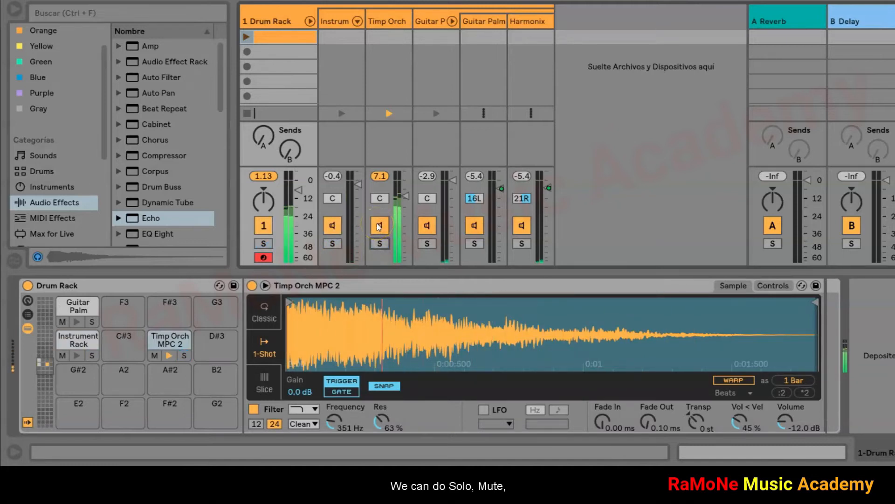
pyautogui.click(378, 225)
pyautogui.click(330, 226)
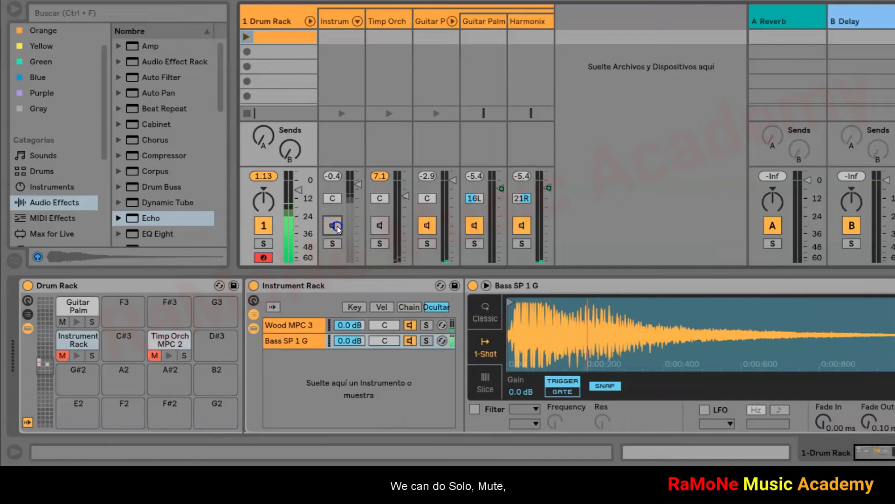
# Unmute the Timp Orch and Instrument Rack chains in the mixer and adjust the volume faders of the Drum Rack chains
pyautogui.click(380, 226)
pyautogui.click(332, 225)
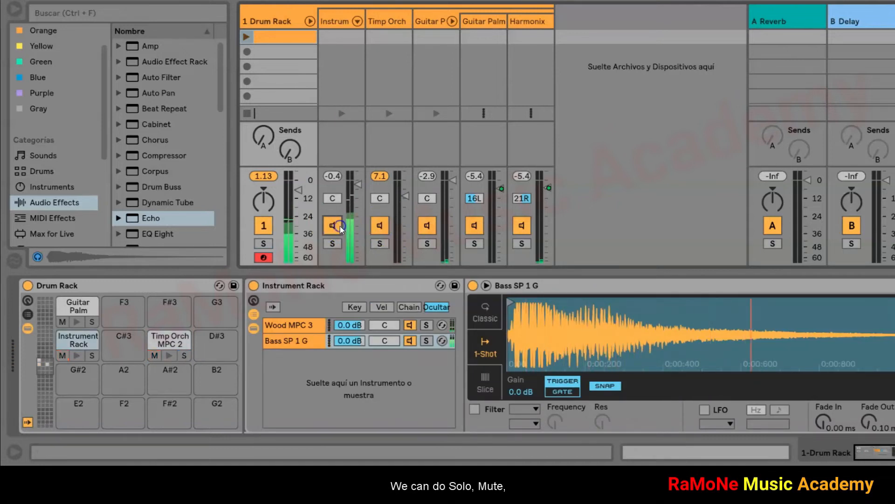
pyautogui.click(391, 192)
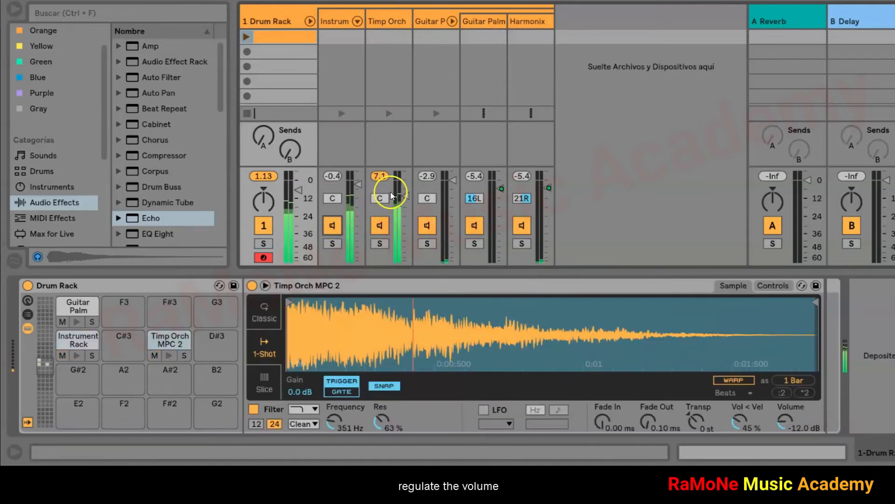
pyautogui.moveTo(453, 180); pyautogui.dragTo(404, 192)
pyautogui.click(359, 184)
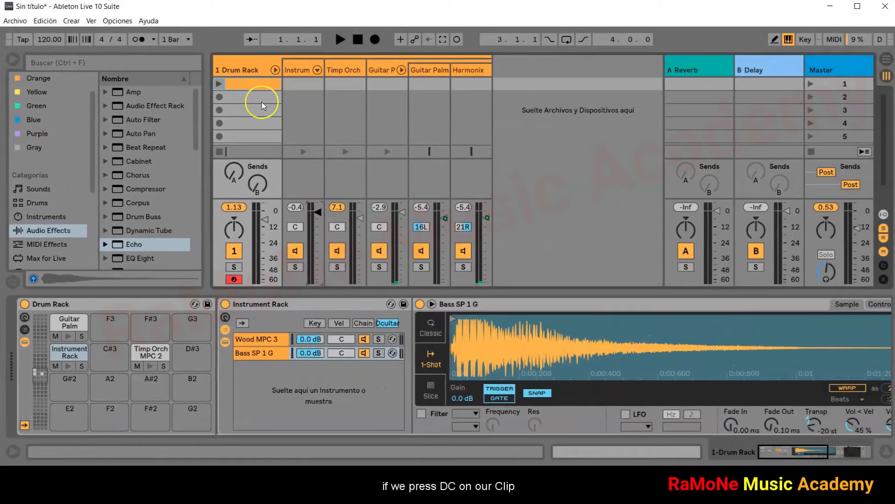
# Open the Drum Rack track's MIDI clip for editing and audition the Guitar Palm Legacy and Instrument Rack rows
pyautogui.doubleClick(255, 83)
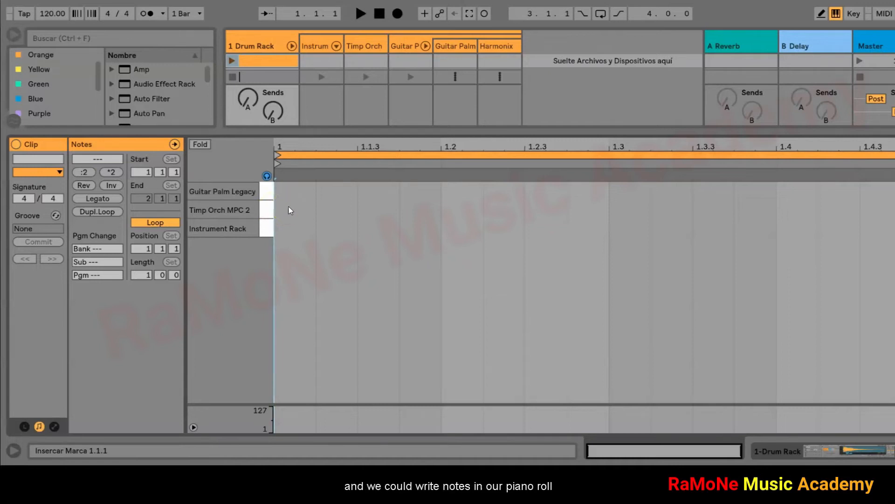
pyautogui.click(263, 198)
pyautogui.click(264, 234)
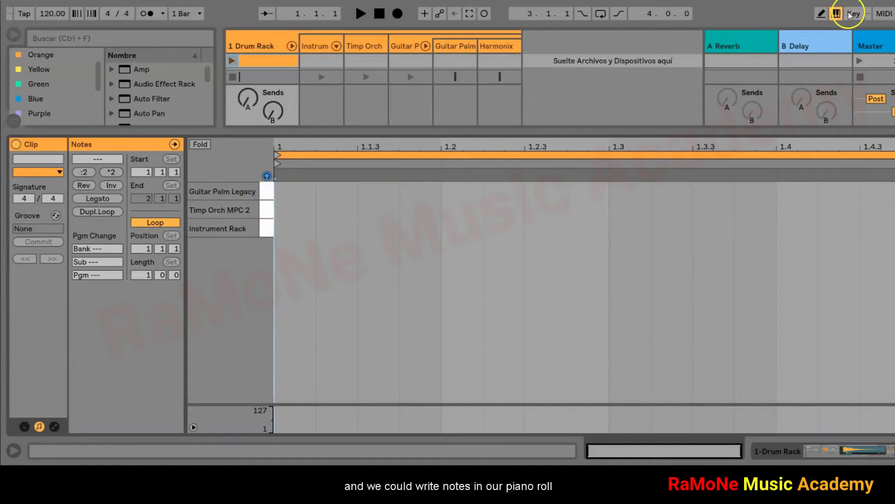
# In Draw mode, add Guitar Palm notes at beats 1 and 1.2, a Timp Orch note at 1.3 and an Instrument Rack note at 1.4
pyautogui.click(820, 15)
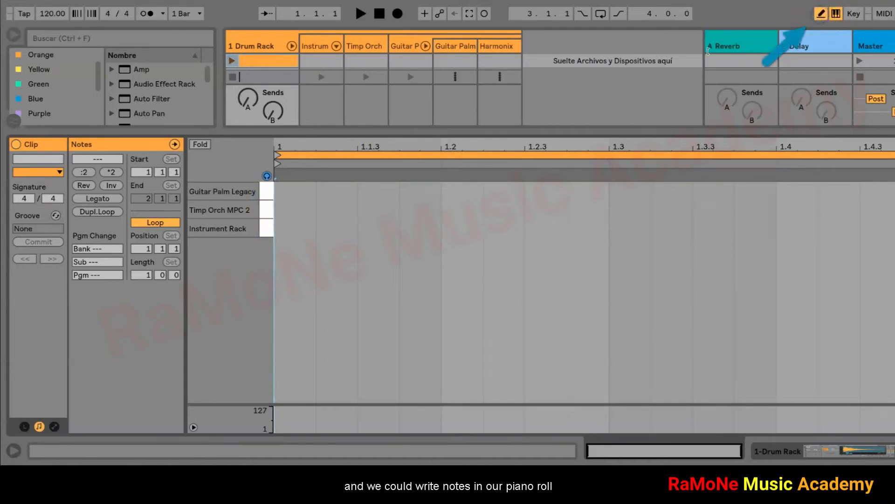
pyautogui.click(298, 191)
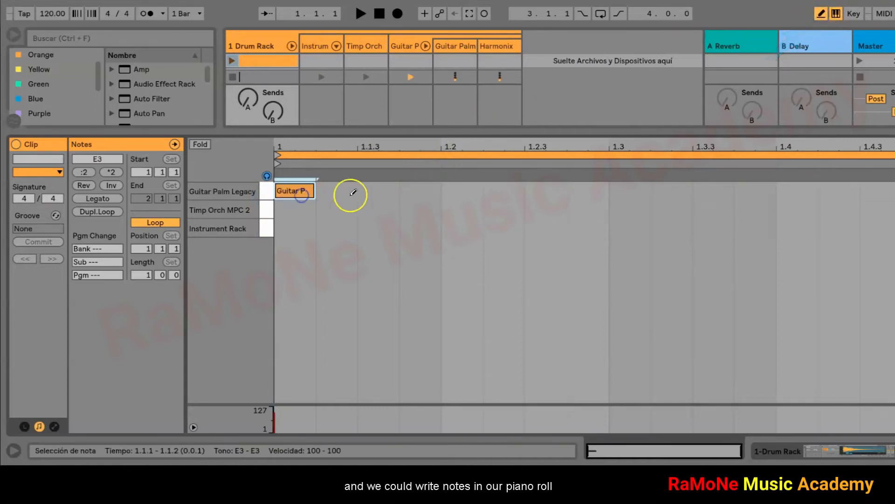
pyautogui.click(460, 190)
pyautogui.click(630, 209)
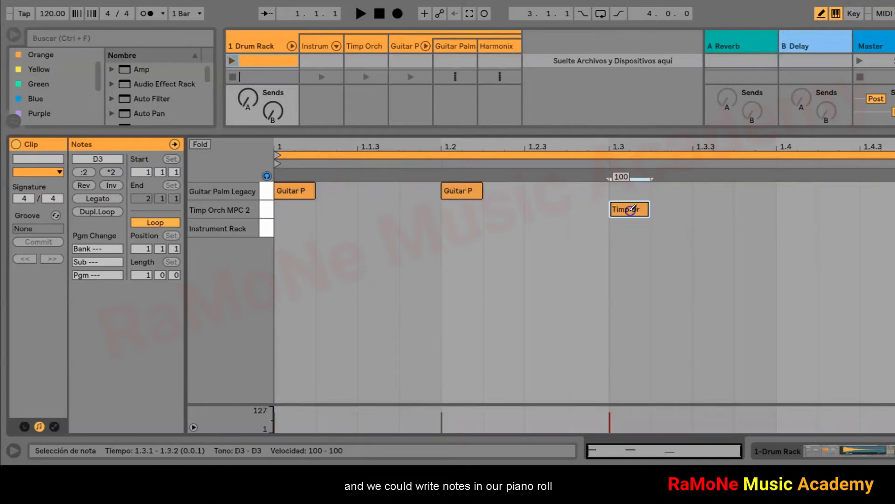
pyautogui.click(798, 229)
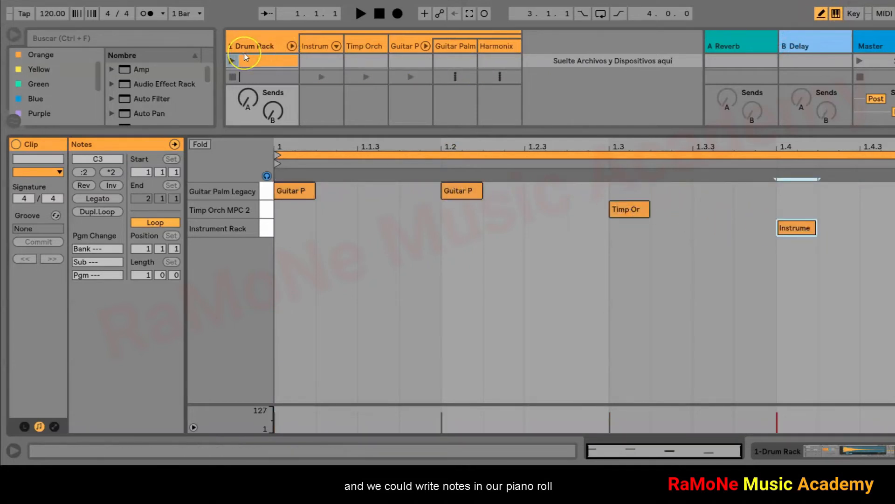
# Launch the Drum Rack clip and start playback of the drawn pattern
pyautogui.click(361, 14)
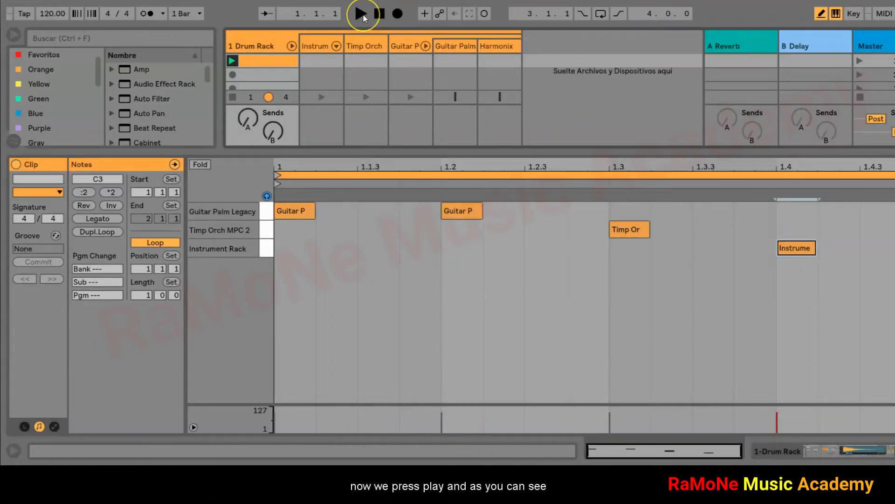
pyautogui.click(363, 15)
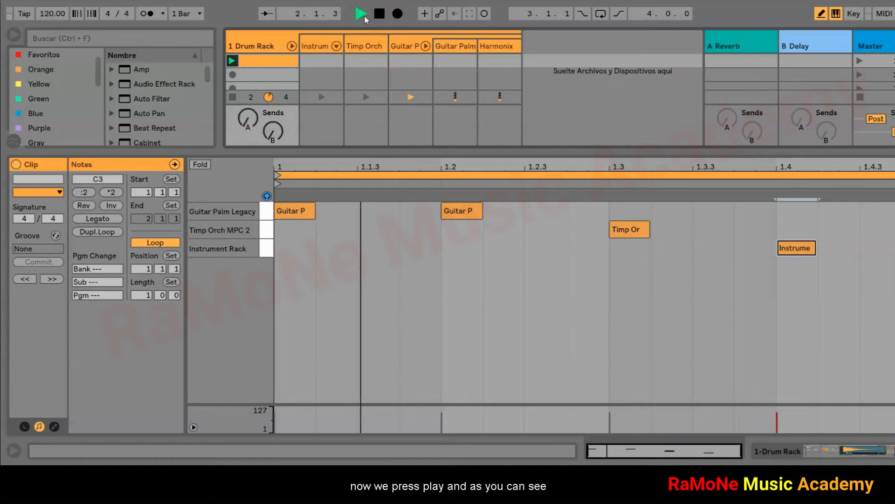
pyautogui.click(336, 14)
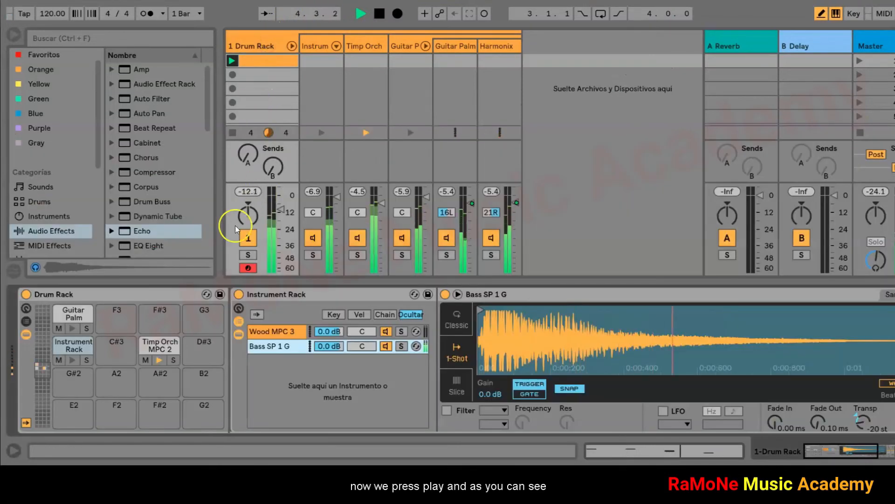
# While the clip plays, select the Instrument Rack pad and set the Bass SP 1 G sample's transposition to -8 st
pyautogui.click(69, 348)
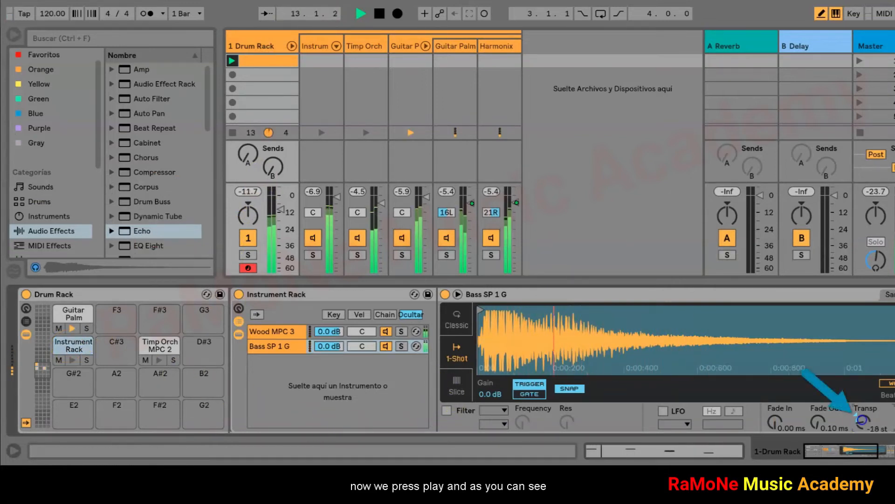
pyautogui.moveTo(862, 419); pyautogui.dragTo(863, 419)
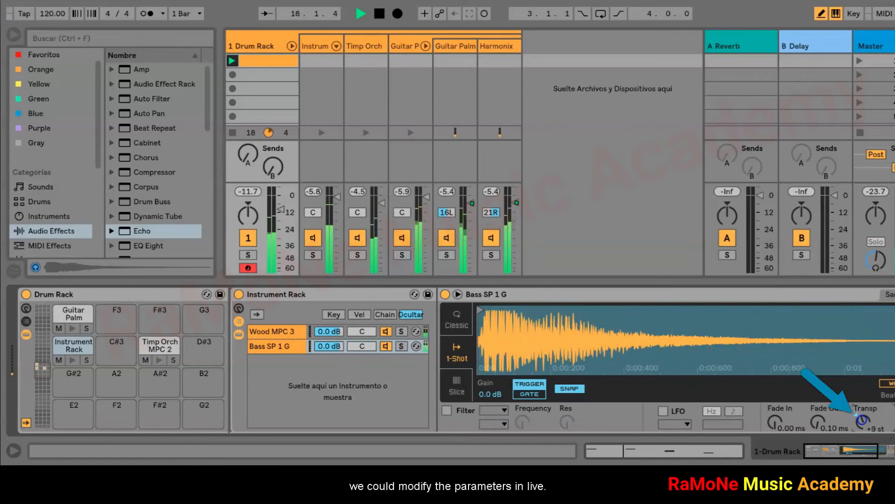
pyautogui.moveTo(862, 421); pyautogui.dragTo(862, 426)
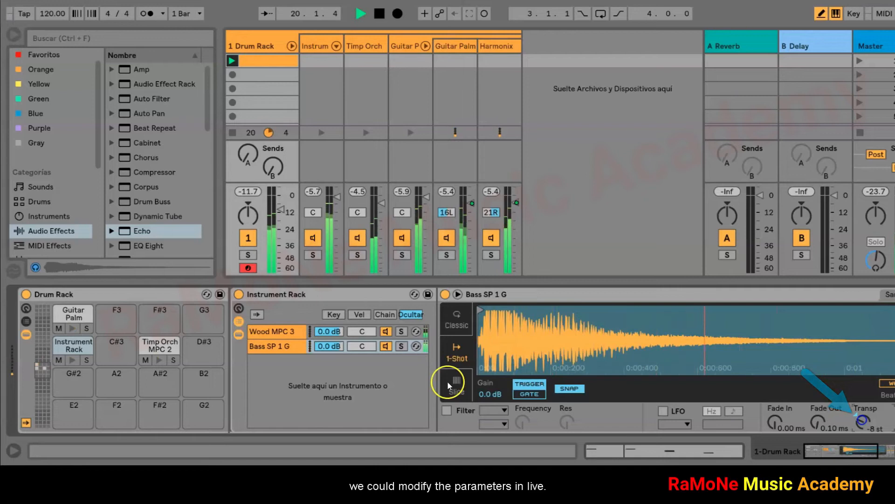
# Enable the filter of the Wood MPC 3 sample and set its frequency to 563 Hz and resonance to 75%
pyautogui.click(270, 331)
pyautogui.click(447, 411)
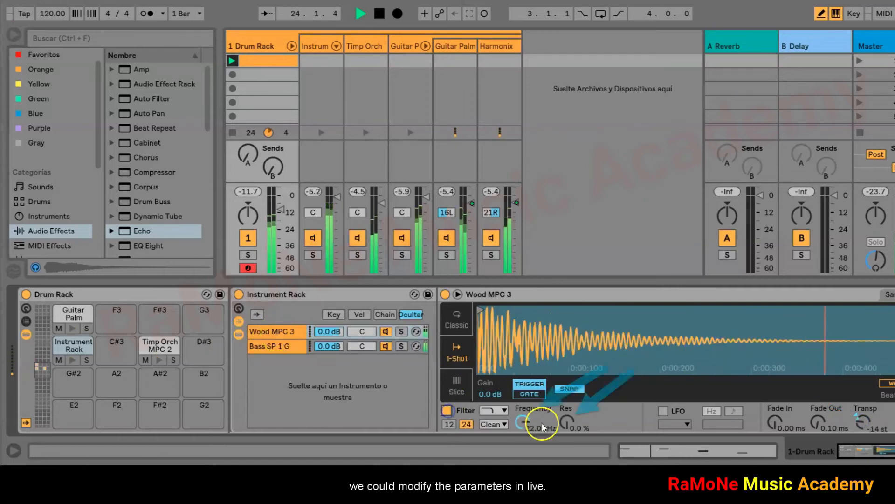
pyautogui.moveTo(522, 420)
pyautogui.mouseDown()
pyautogui.moveTo(571, 419)
pyautogui.moveTo(570, 393)
pyautogui.moveTo(519, 428)
pyautogui.mouseUp()
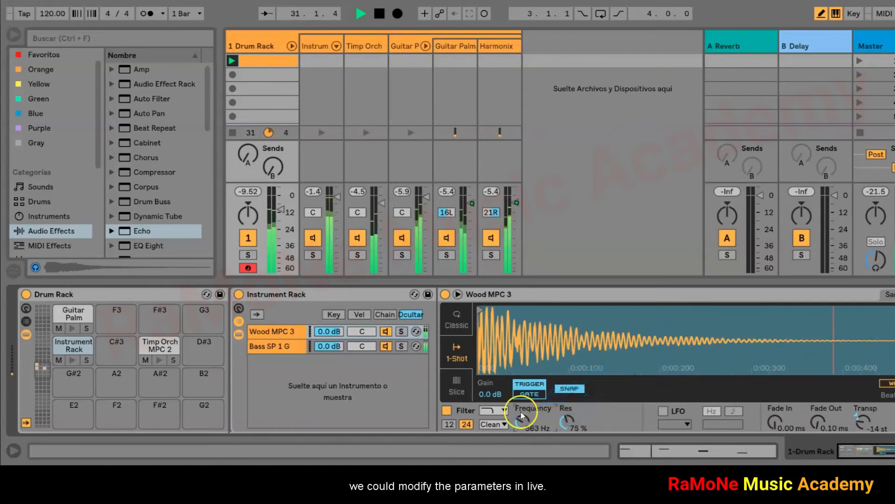
# Solo and unsolo the Wood MPC 3 chain in the Instrument Rack, and mute and unmute it
pyautogui.click(401, 331)
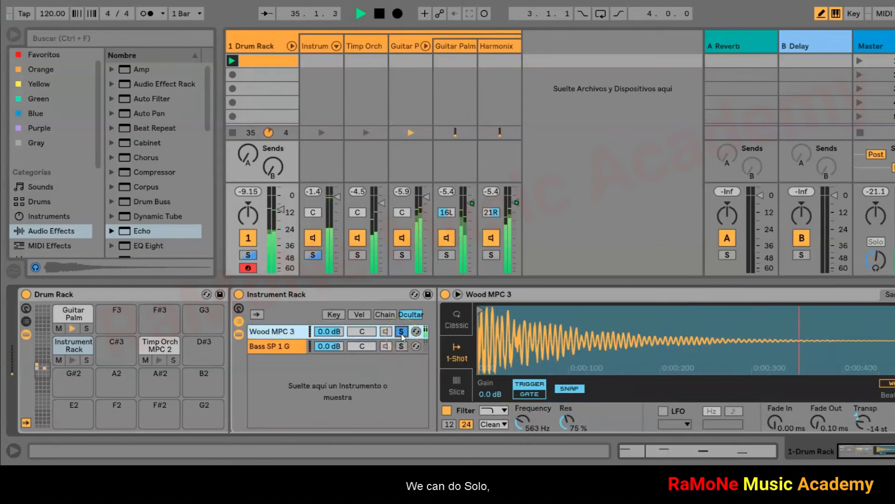
pyautogui.click(402, 333)
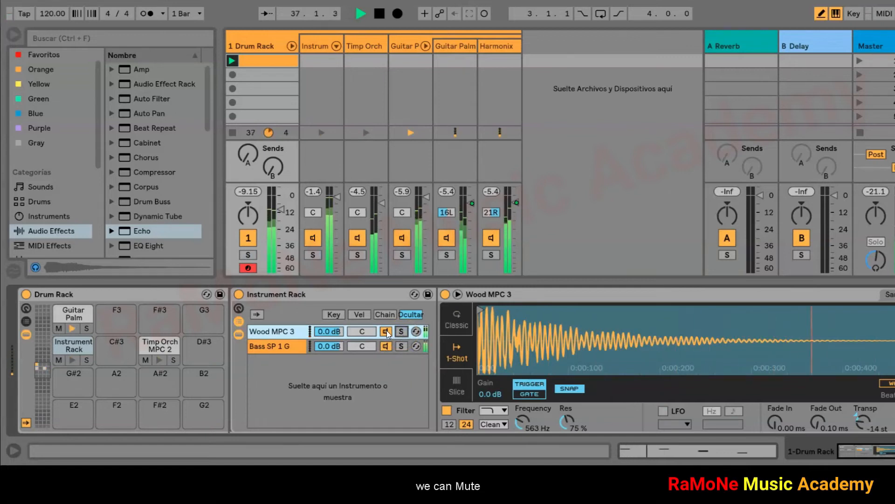
pyautogui.click(387, 331)
pyautogui.click(386, 332)
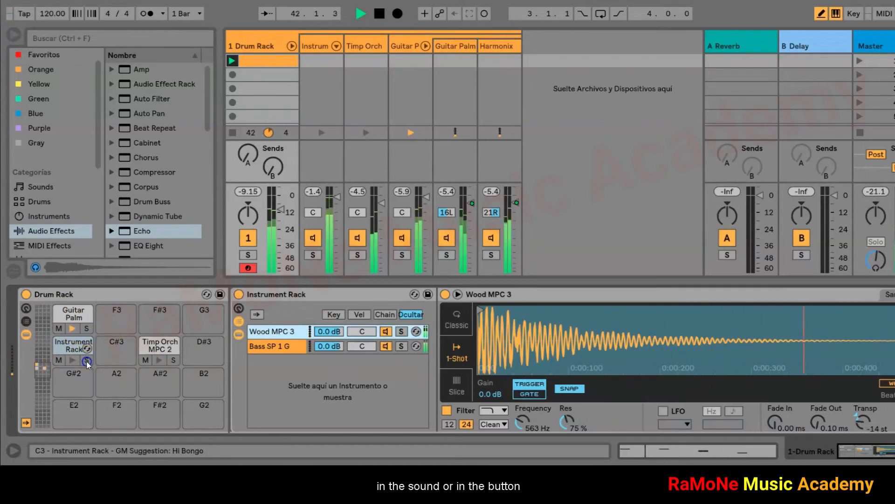
# Solo the Instrument Rack and Timp Orch MPC 2 pads in turn, clear the solo, and stop playback
pyautogui.click(86, 360)
pyautogui.click(173, 361)
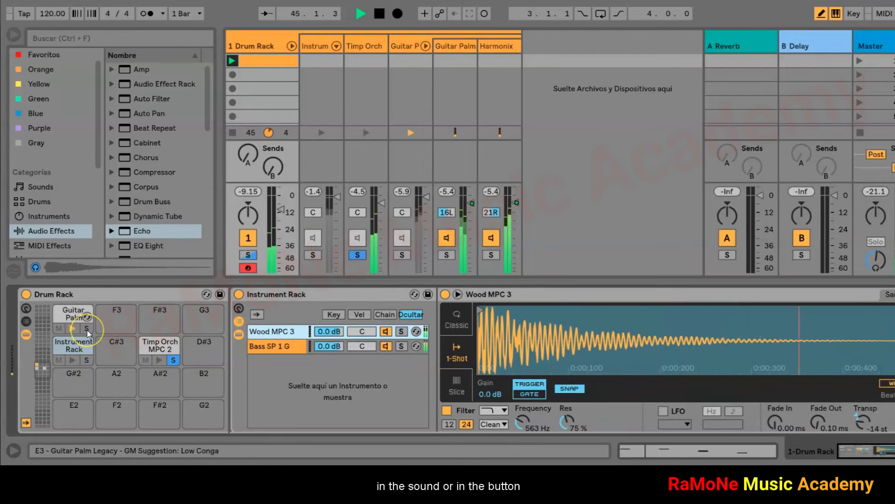
pyautogui.click(174, 360)
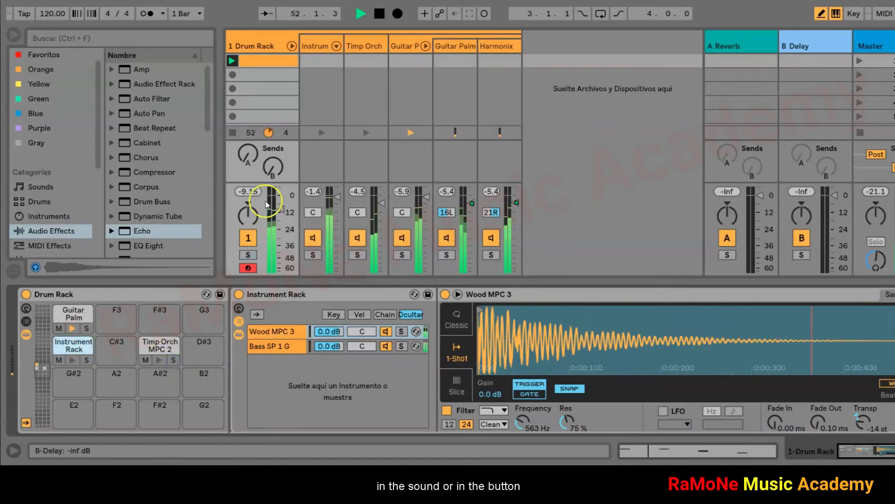
pyautogui.click(381, 15)
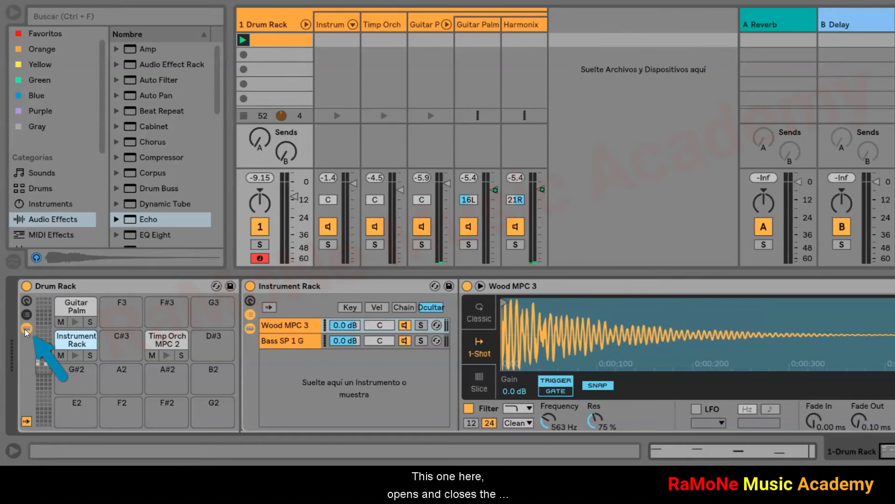
# Select the Instrument Rack pad and repeatedly hide and show the devices inside the Drum Rack
pyautogui.click(75, 343)
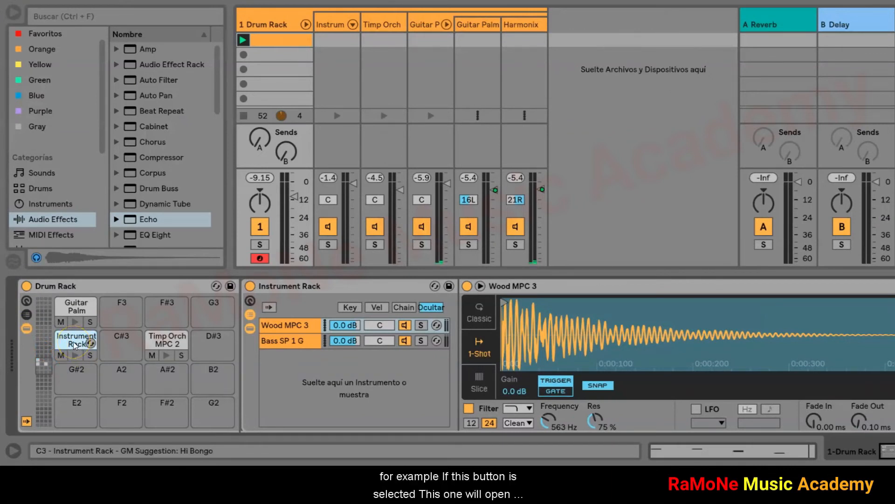
pyautogui.click(26, 328)
pyautogui.click(26, 329)
pyautogui.click(26, 329)
pyautogui.click(26, 329)
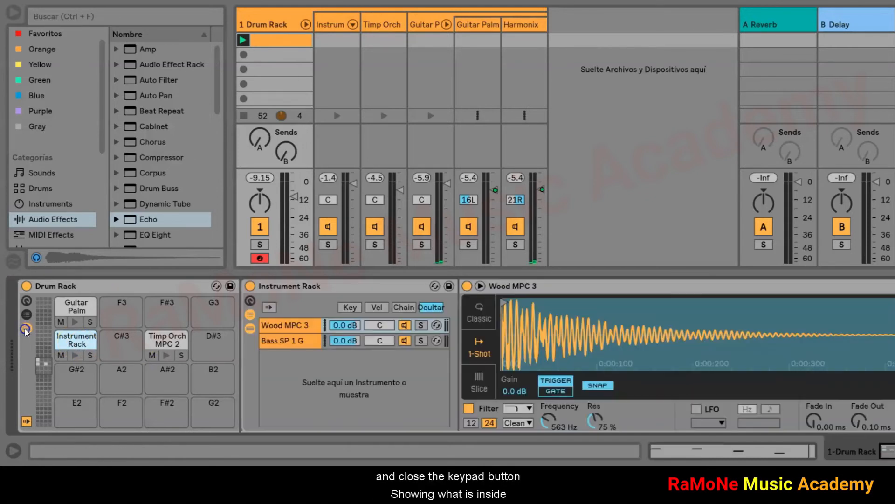
pyautogui.click(26, 329)
# Show the Drum Rack's chain list with volume and pan, and hide it again
pyautogui.click(28, 316)
pyautogui.click(28, 313)
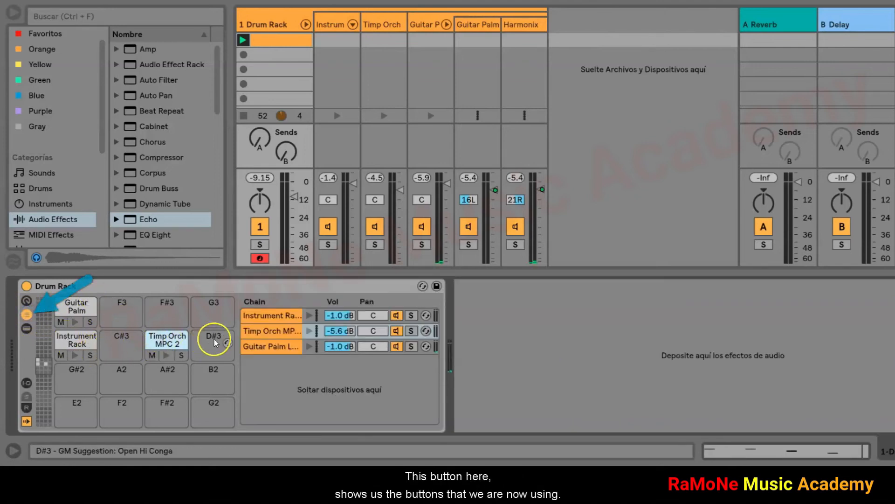
pyautogui.click(26, 314)
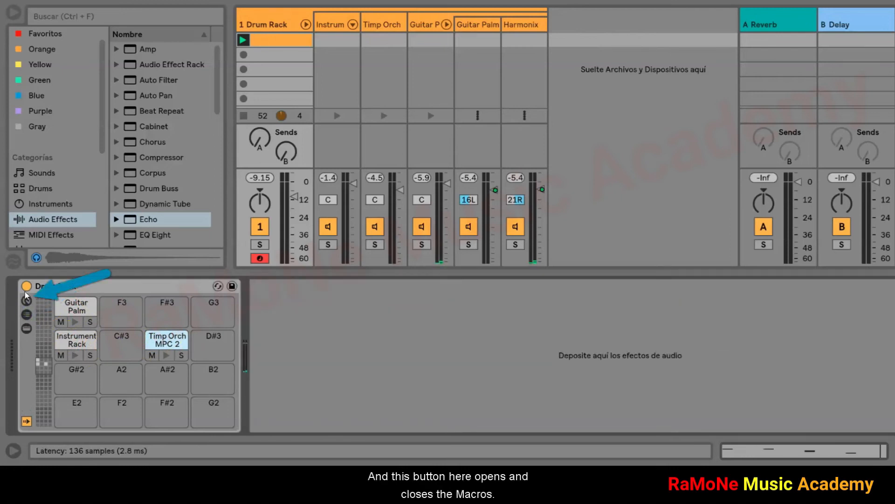
# Show the Drum Rack's macro controls and set Macro 1 to 73
pyautogui.click(27, 300)
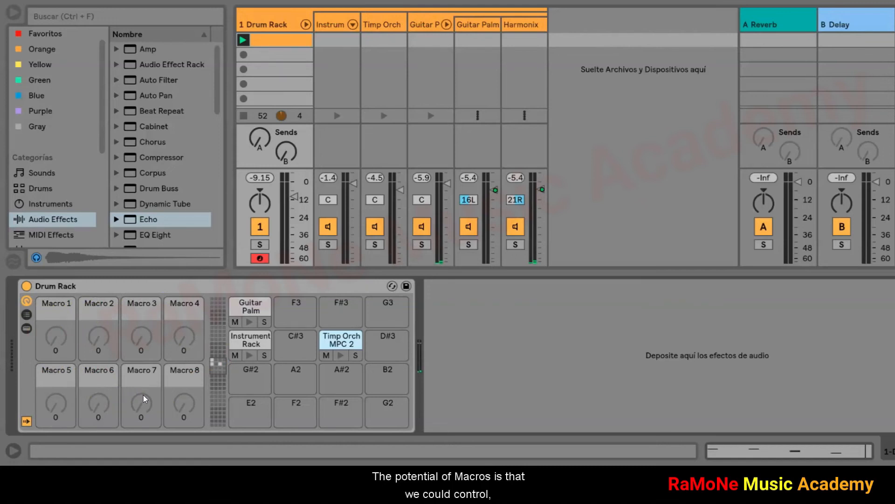
pyautogui.moveTo(72, 341); pyautogui.dragTo(59, 336)
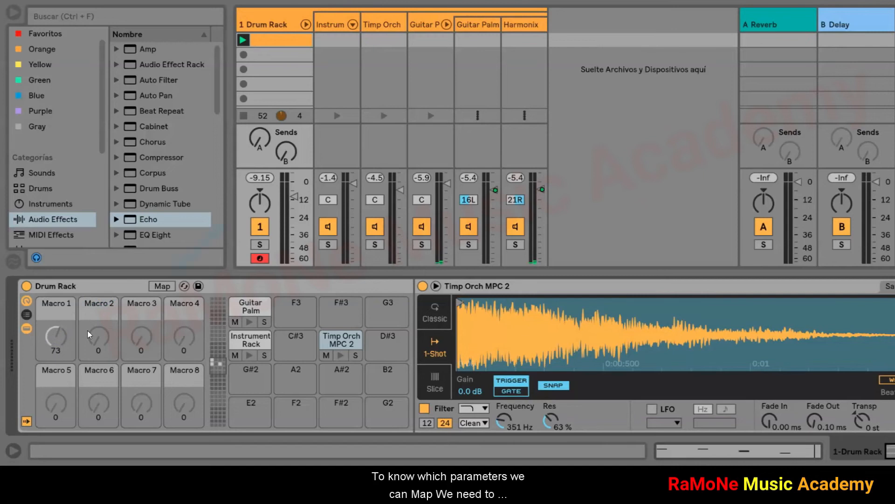
# Check which parameters can be mapped in macro map mode, set the Timp Orch MPC 2 filter frequency to 1.17 kHz, and leave map mode
pyautogui.click(162, 286)
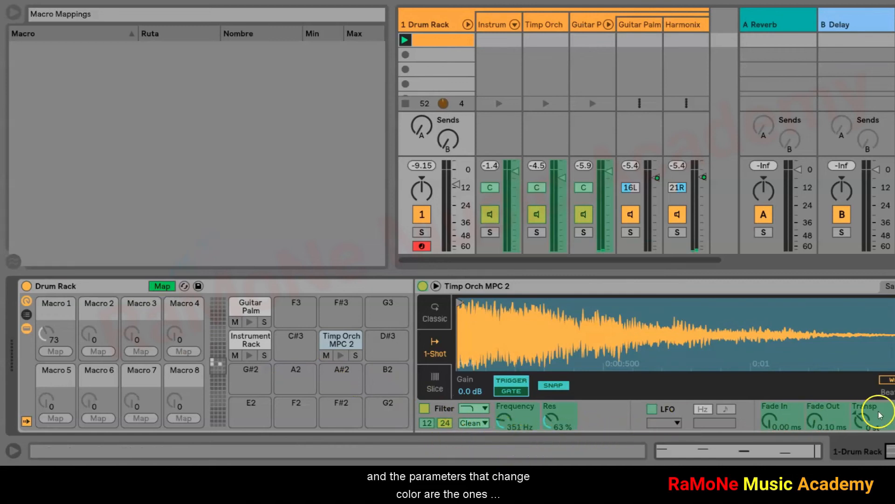
pyautogui.moveTo(526, 409); pyautogui.dragTo(581, 359)
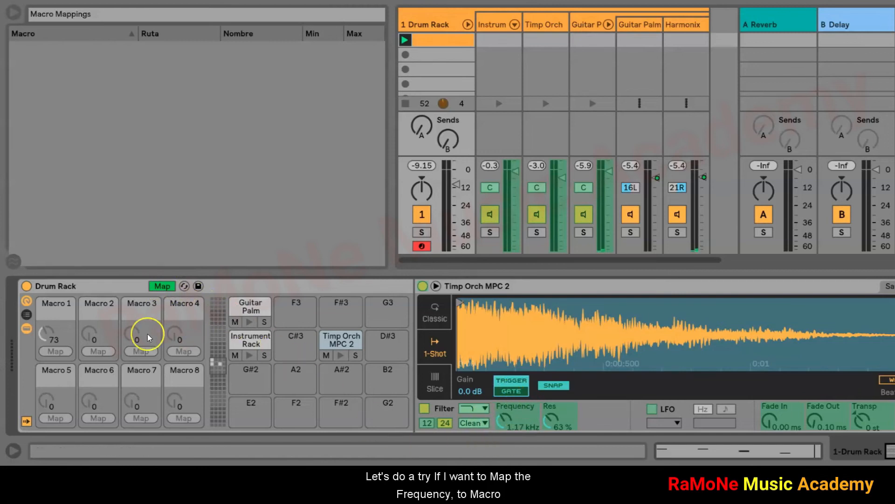
pyautogui.click(162, 285)
# Map the Timp Orch MPC 2 filter frequency to Macro 1 and set it through the macro to 345 Hz
pyautogui.rightClick(508, 421)
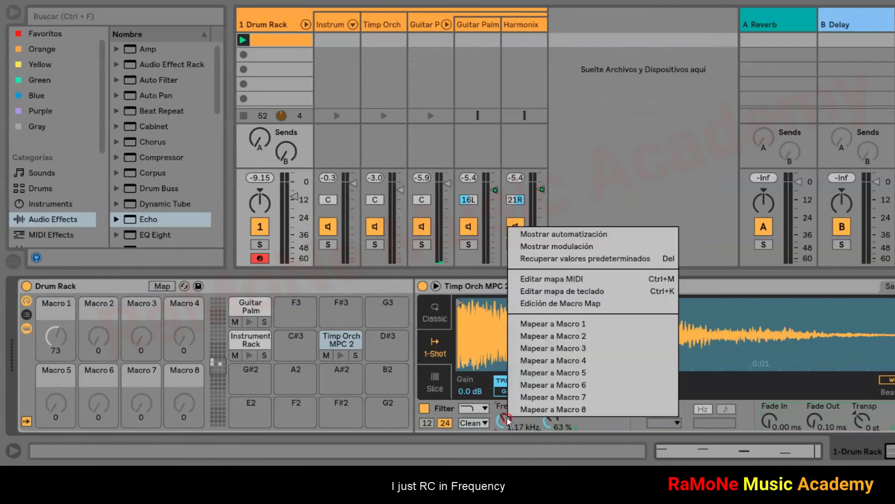
pyautogui.click(537, 324)
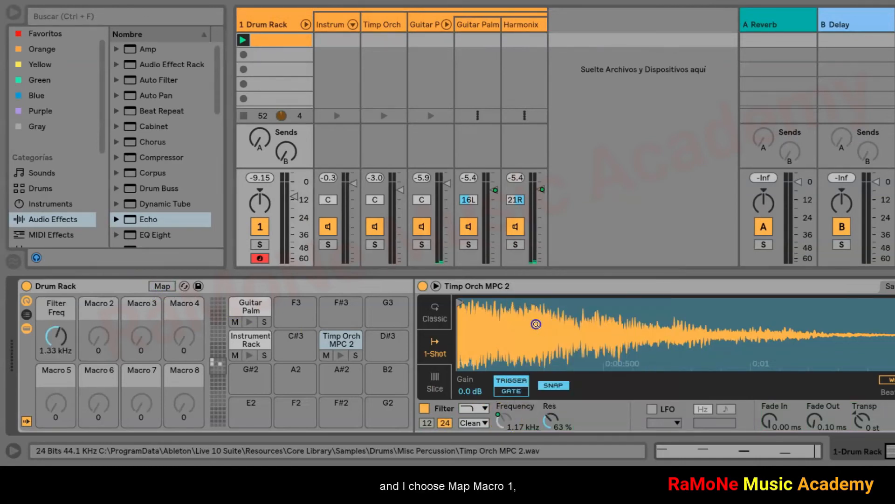
pyautogui.moveTo(55, 335); pyautogui.dragTo(51, 295)
pyautogui.moveTo(51, 341)
pyautogui.mouseDown()
pyautogui.moveTo(55, 318)
pyautogui.moveTo(55, 340)
pyautogui.mouseUp()
pyautogui.click(500, 426)
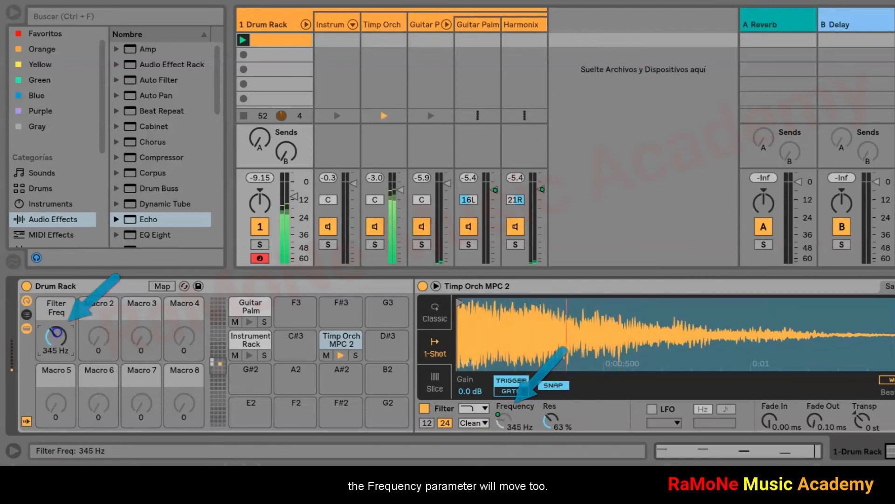
# Limit the Filter Freq macro mapping to a range of 79.9 Hz to 3.81 kHz and leave map mode
pyautogui.click(162, 286)
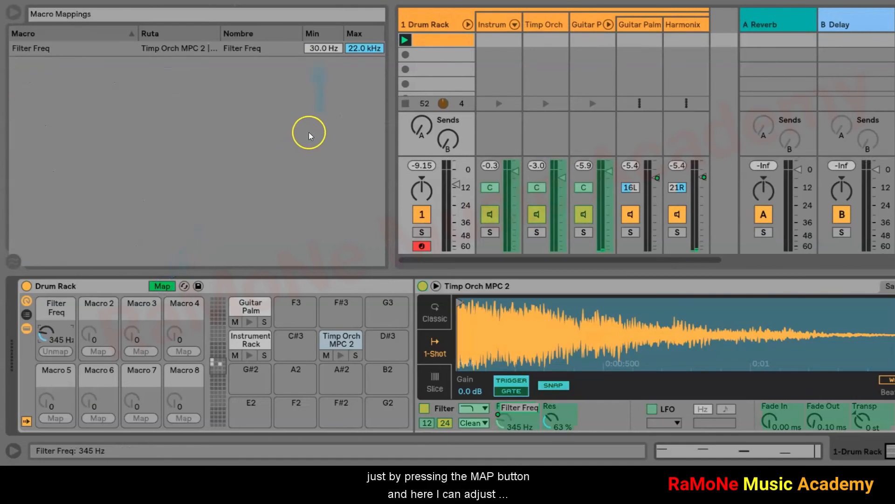
pyautogui.moveTo(318, 51); pyautogui.dragTo(318, 49)
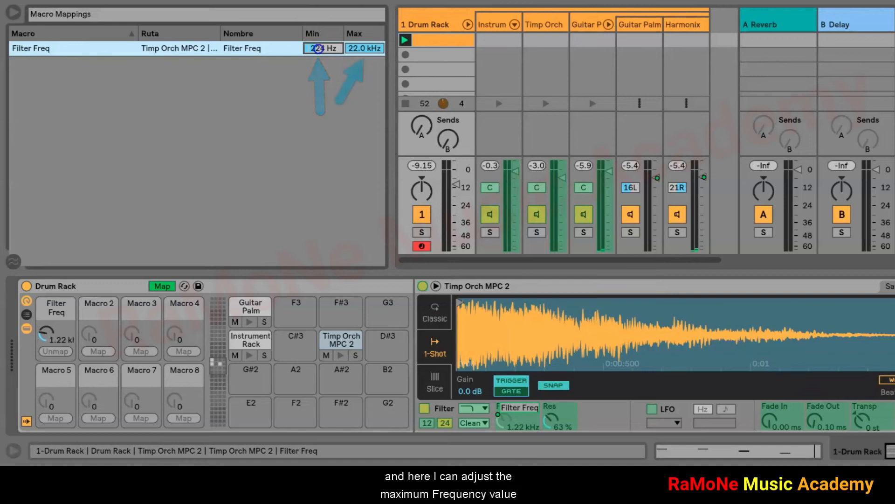
pyautogui.moveTo(351, 50); pyautogui.dragTo(362, 48)
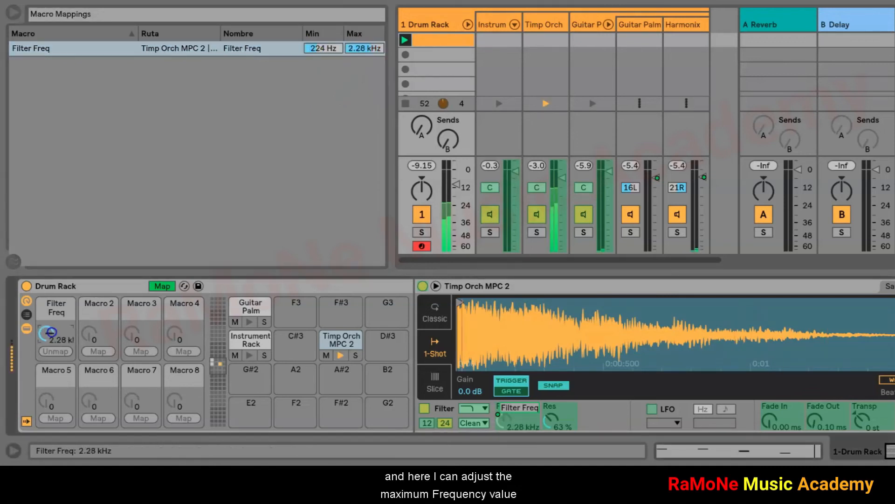
pyautogui.moveTo(51, 333); pyautogui.dragTo(53, 335)
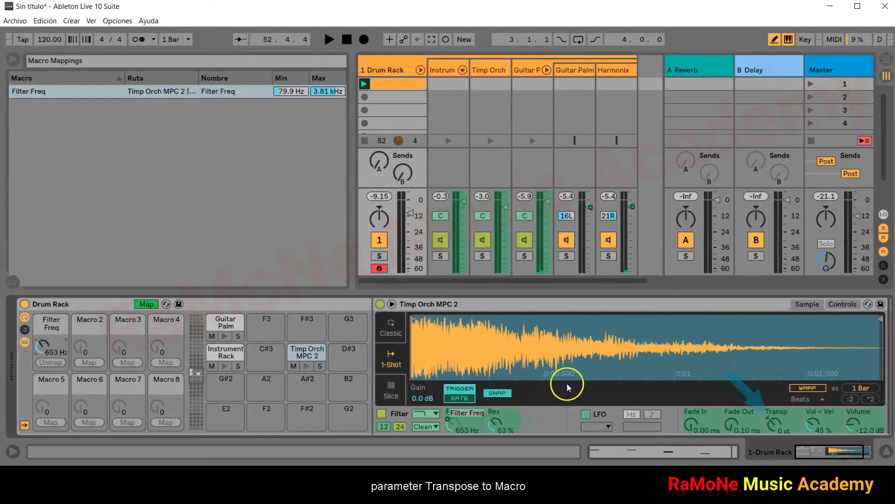
pyautogui.hotkey('ctrl', 'm')
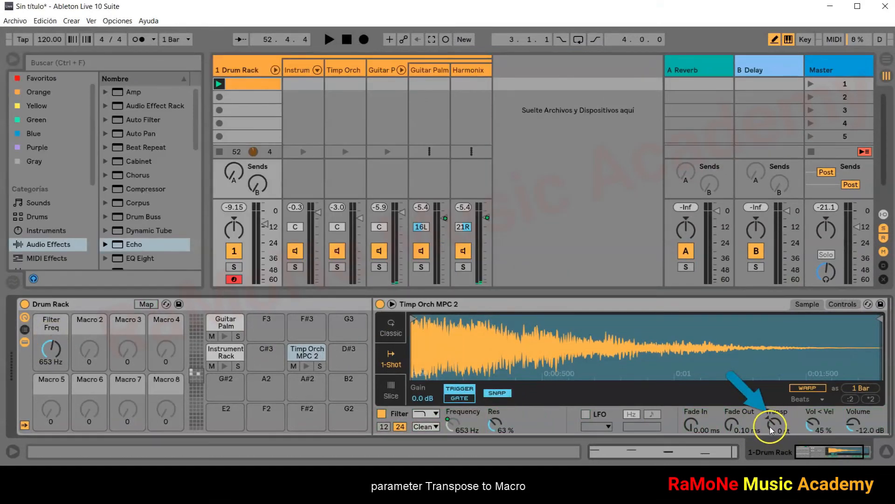
# Map the Timp Orch MPC 2 Transpose parameter to the same macro as the filter frequency, sweep it, and set the macro to 45
pyautogui.rightClick(771, 427)
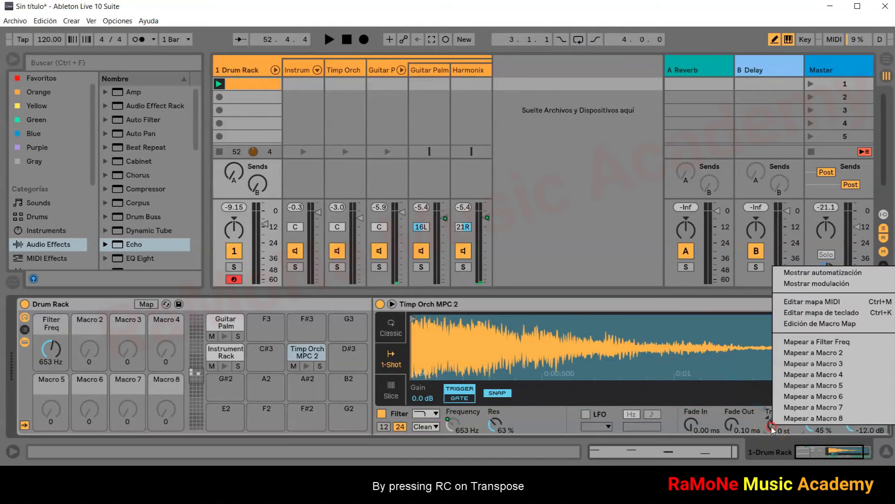
pyautogui.click(800, 342)
pyautogui.moveTo(55, 352); pyautogui.dragTo(56, 312)
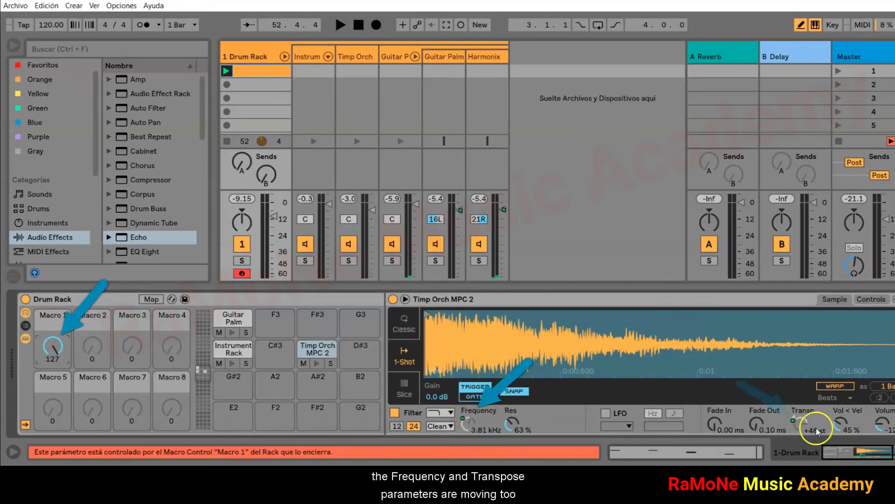
pyautogui.moveTo(49, 344)
pyautogui.mouseDown()
pyautogui.moveTo(49, 368)
pyautogui.moveTo(49, 344)
pyautogui.mouseUp()
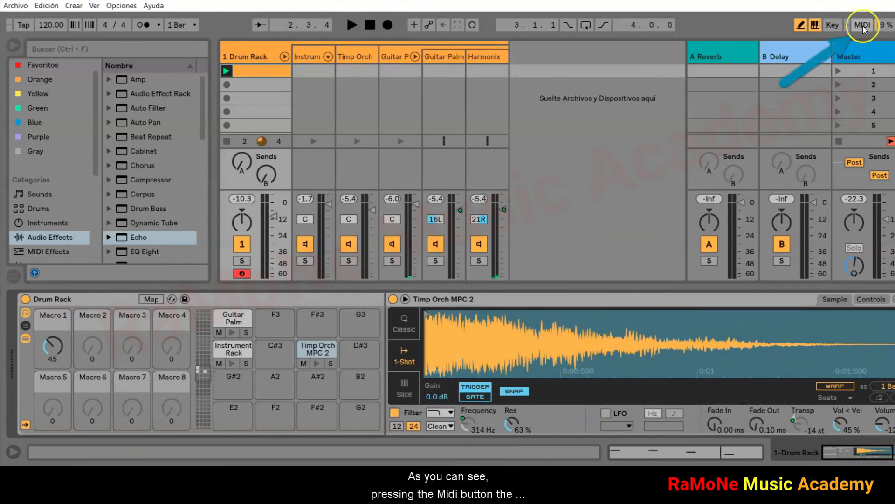
# Check which macro controls can be assigned in MIDI map mode, and leave the mode again
pyautogui.click(862, 25)
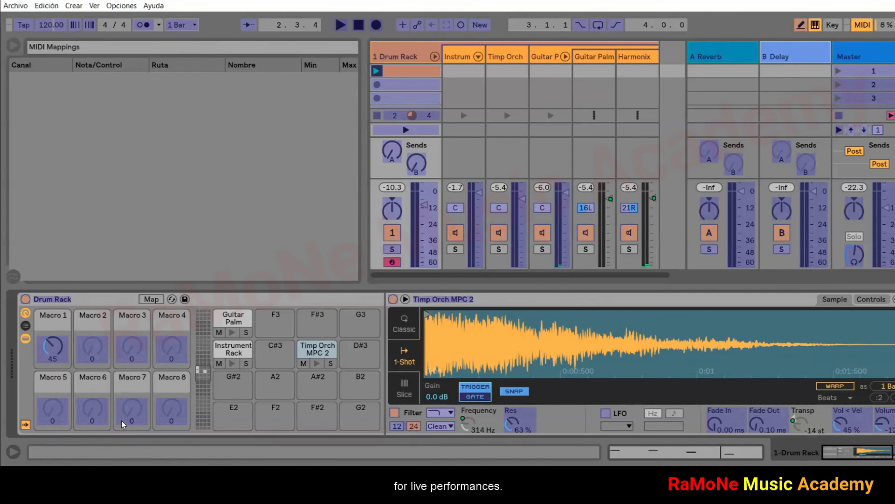
pyautogui.click(859, 27)
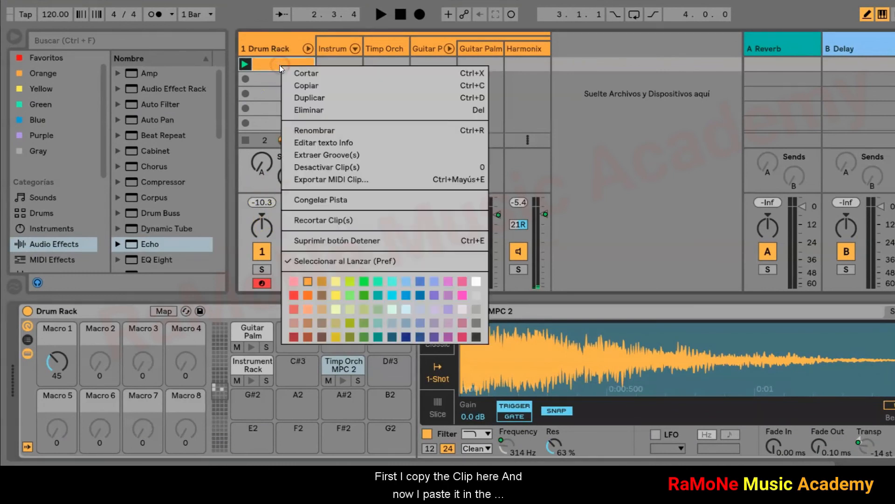
# Copy the Drum Rack session clip to bar 1 of its track in Arrangement View, and extend and loop it over four bars
pyautogui.click(306, 86)
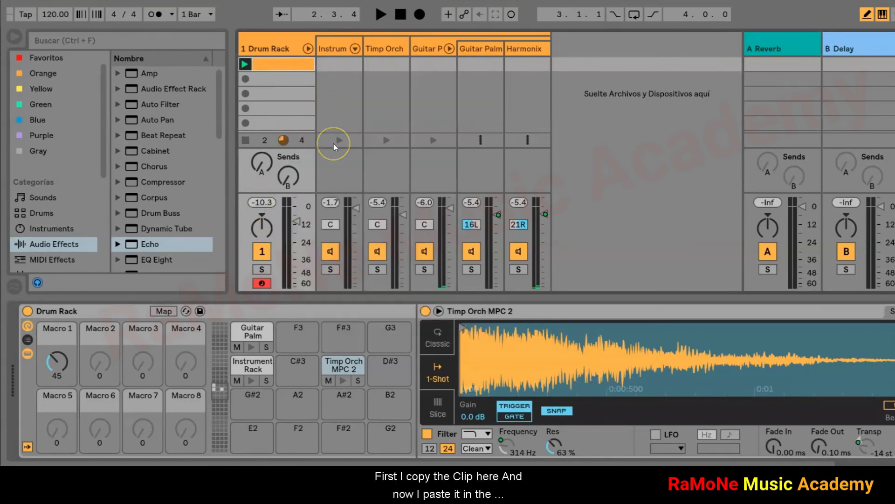
pyautogui.press('Tab')
pyautogui.rightClick(240, 111)
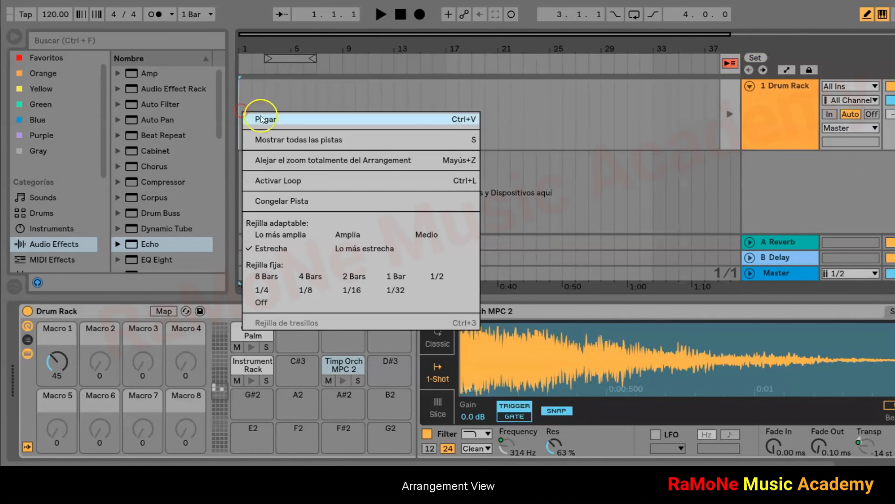
pyautogui.click(264, 117)
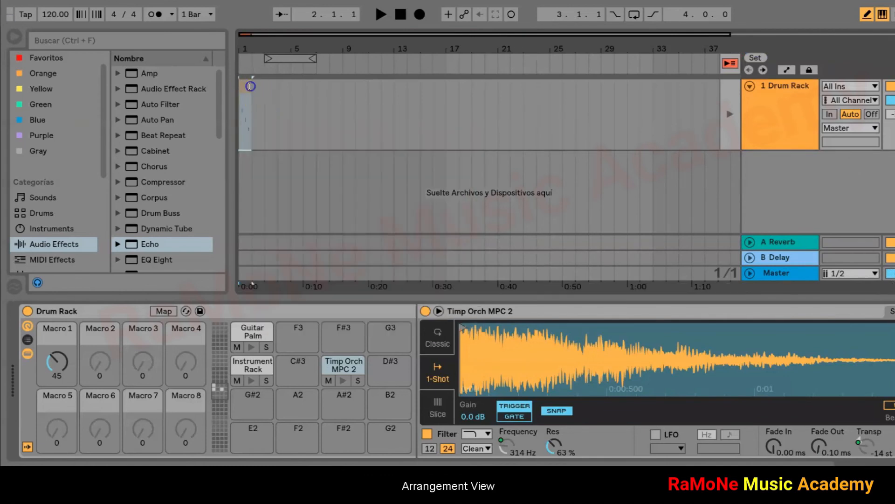
pyautogui.moveTo(250, 87); pyautogui.dragTo(291, 89)
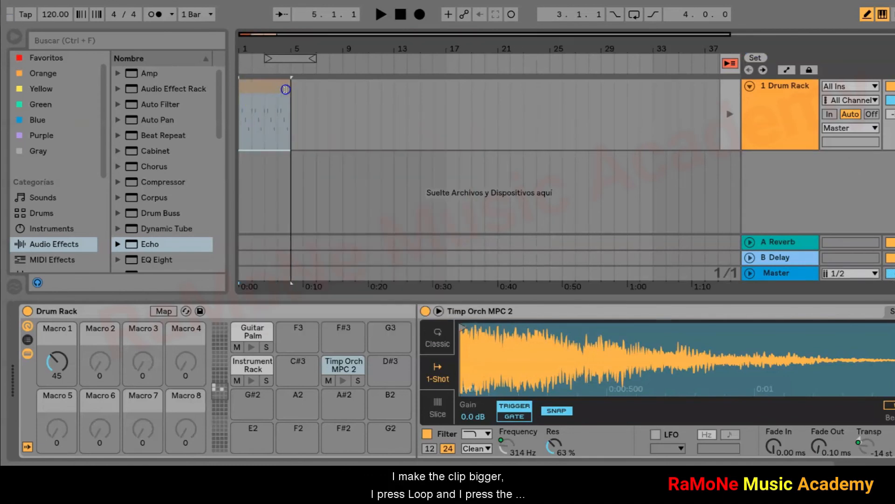
pyautogui.click(634, 14)
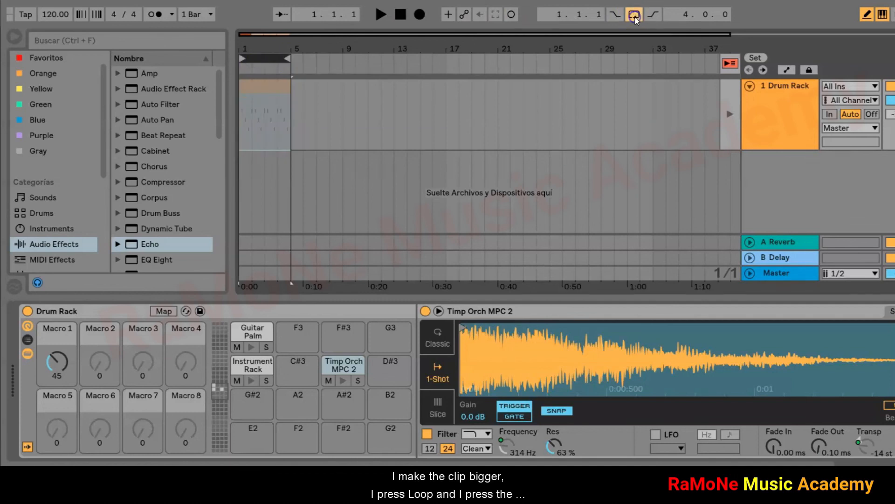
# Show Macro 1's automation on the Drum Rack track and add breakpoints at the clip's start and end, with a peak of 125 midway
pyautogui.click(787, 70)
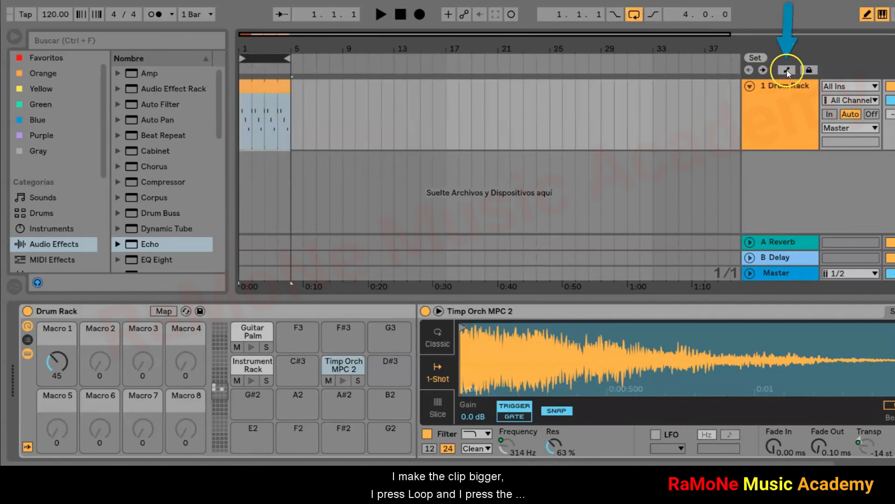
pyautogui.click(787, 71)
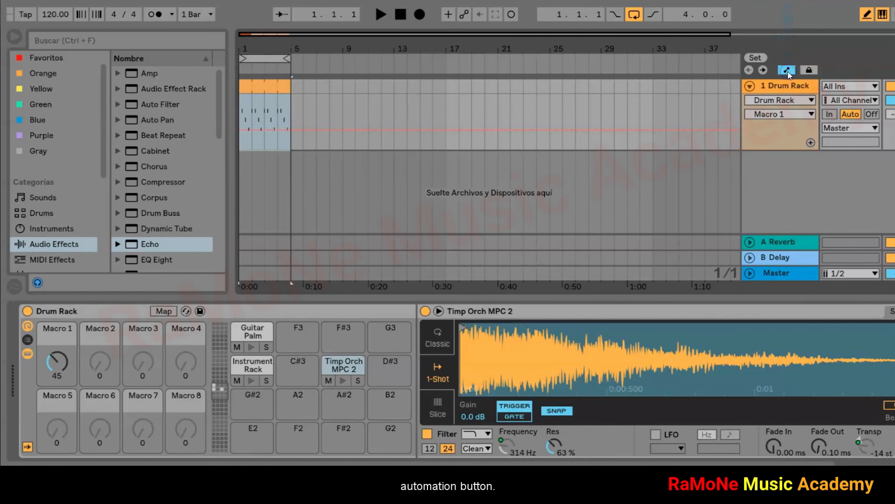
pyautogui.click(66, 351)
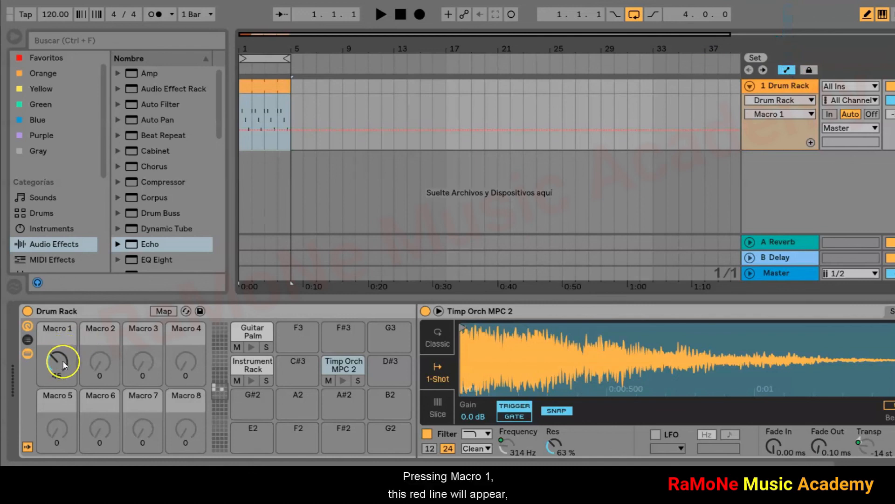
pyautogui.click(271, 130)
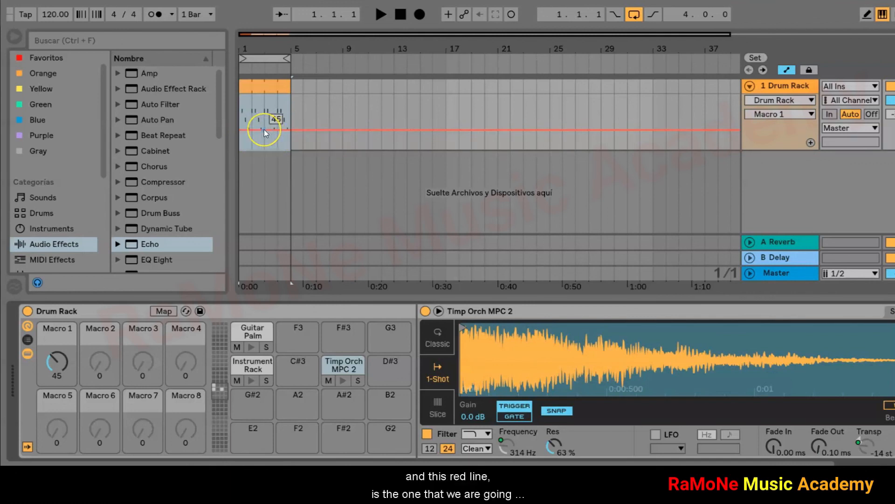
pyautogui.click(290, 129)
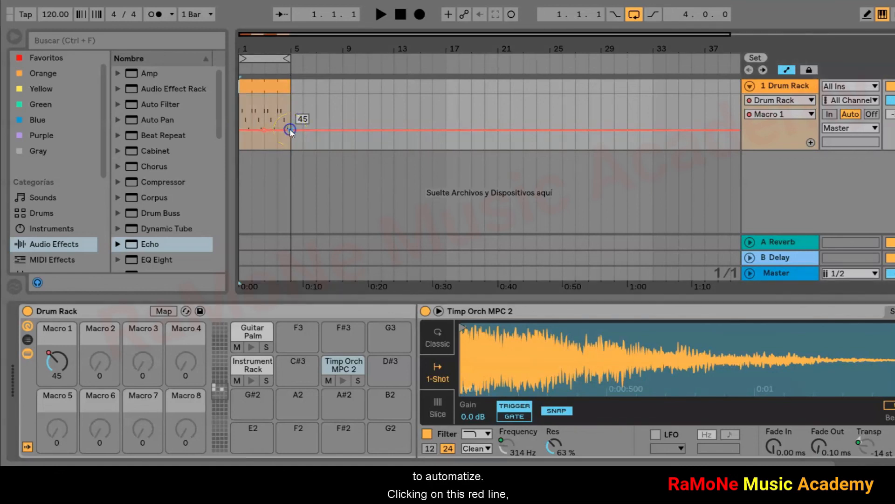
pyautogui.click(241, 131)
pyautogui.moveTo(263, 129); pyautogui.dragTo(263, 95)
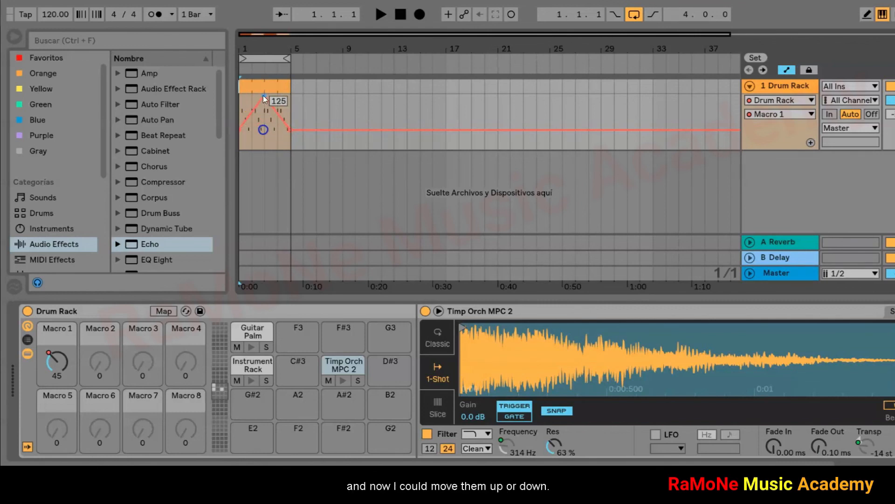
# Play the looped clip to check how the automation moves Macro 1, and stop playback
pyautogui.click(380, 16)
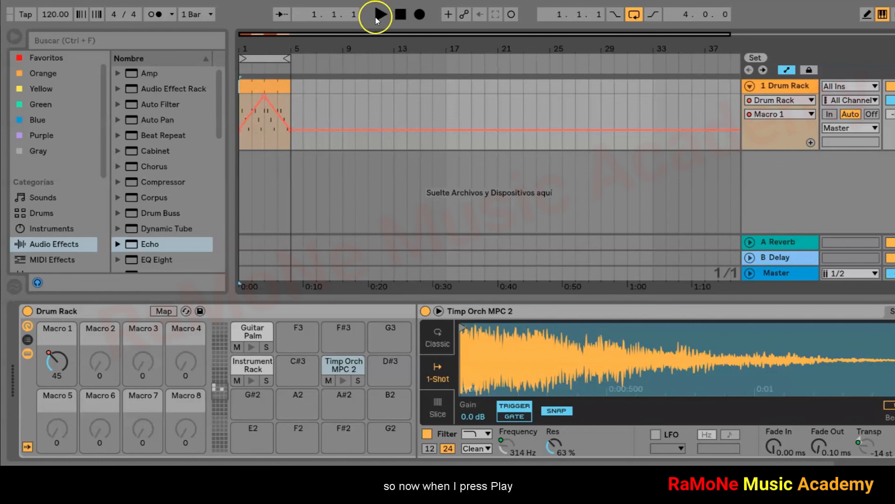
pyautogui.click(378, 17)
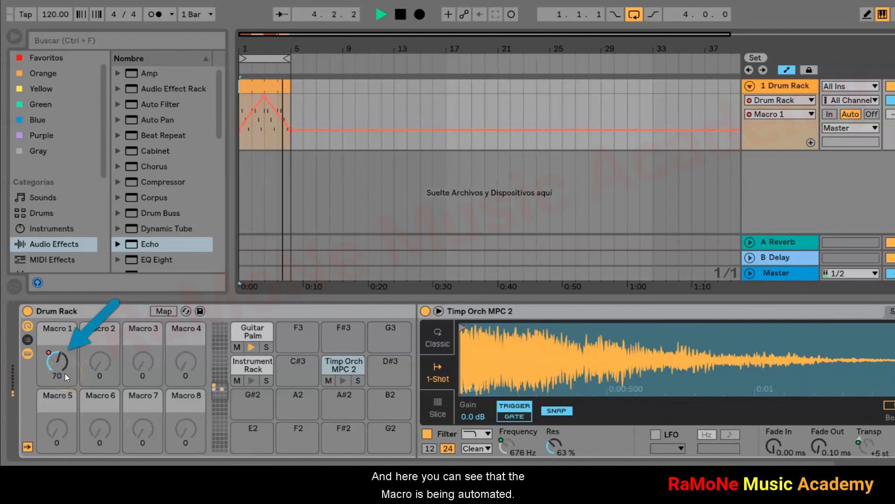
pyautogui.click(400, 15)
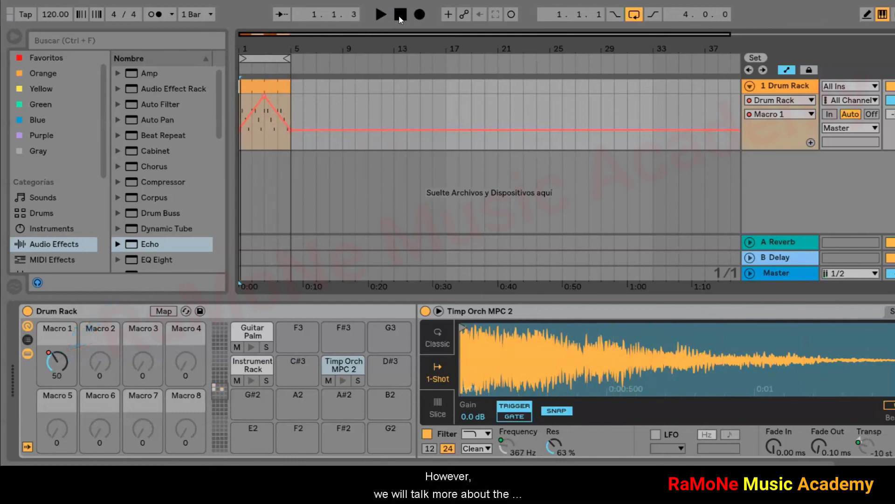